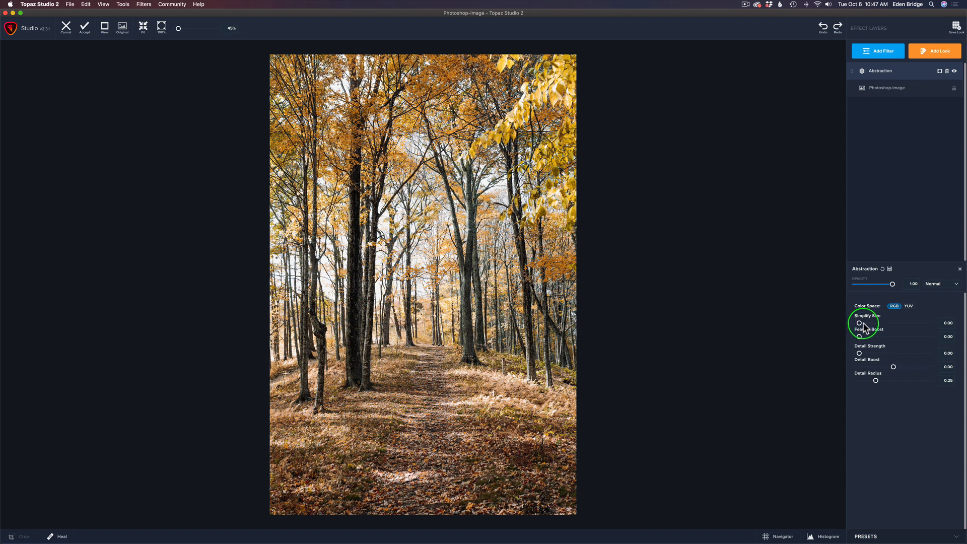
Set the Abstraction filter's Simplify Size to 0.34, Detail Strength to 0.20 and Detail Radius to 0.75
{"action": "left_click_drag", "start_coordinate": [859, 323], "coordinate": [883, 323]}
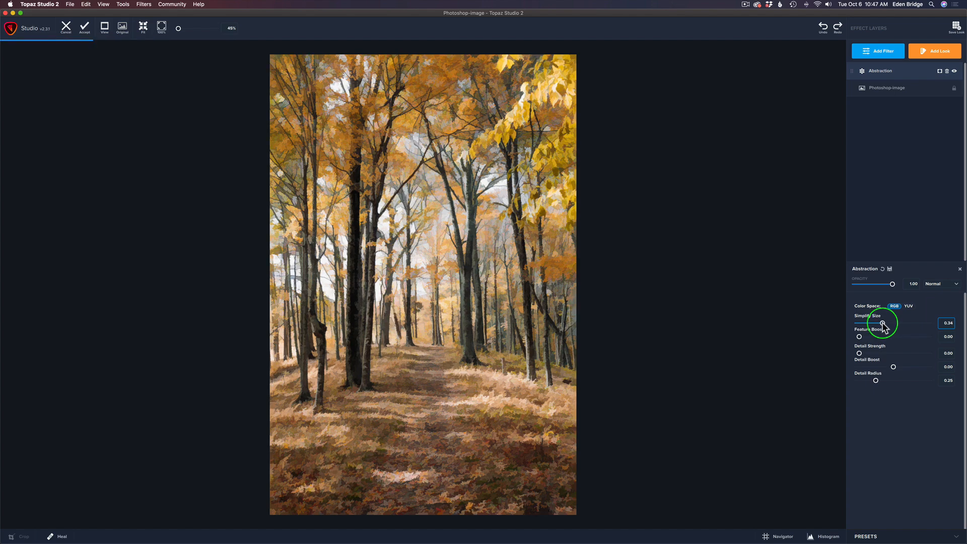
{"action": "left_click_drag", "start_coordinate": [884, 324], "coordinate": [883, 323]}
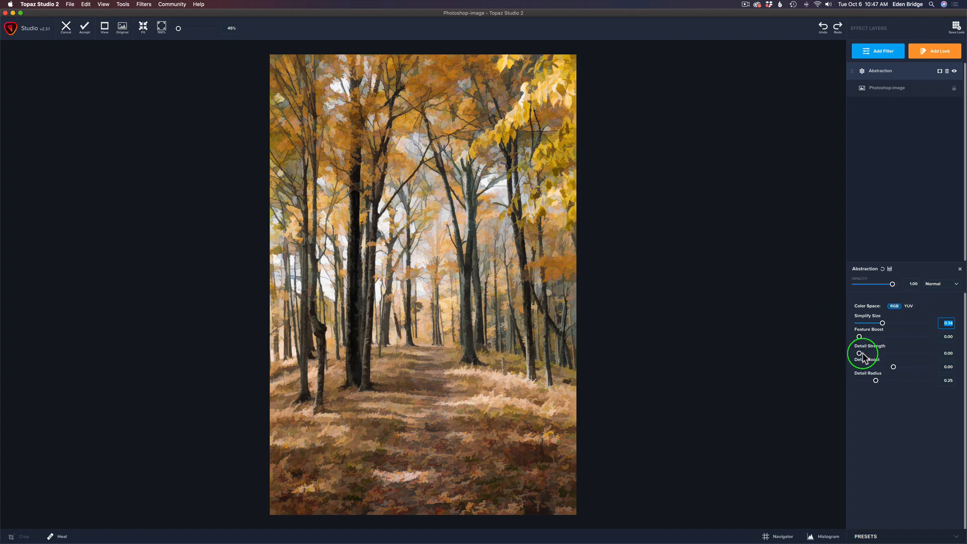
{"action": "mouse_move", "coordinate": [859, 354]}
{"action": "left_mouse_down"}
{"action": "mouse_move", "coordinate": [886, 357]}
{"action": "mouse_move", "coordinate": [874, 357]}
{"action": "left_mouse_up"}
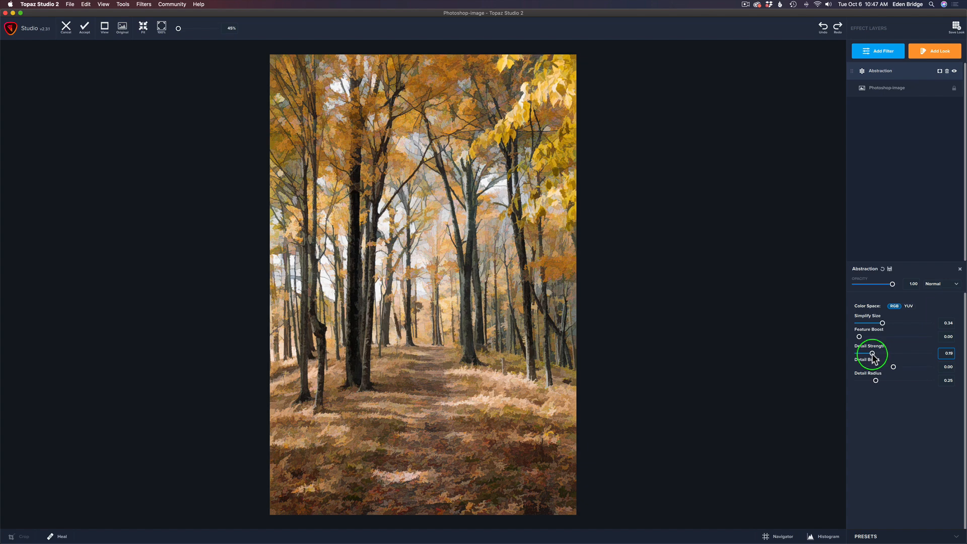
{"action": "left_click_drag", "start_coordinate": [872, 355], "coordinate": [911, 381]}
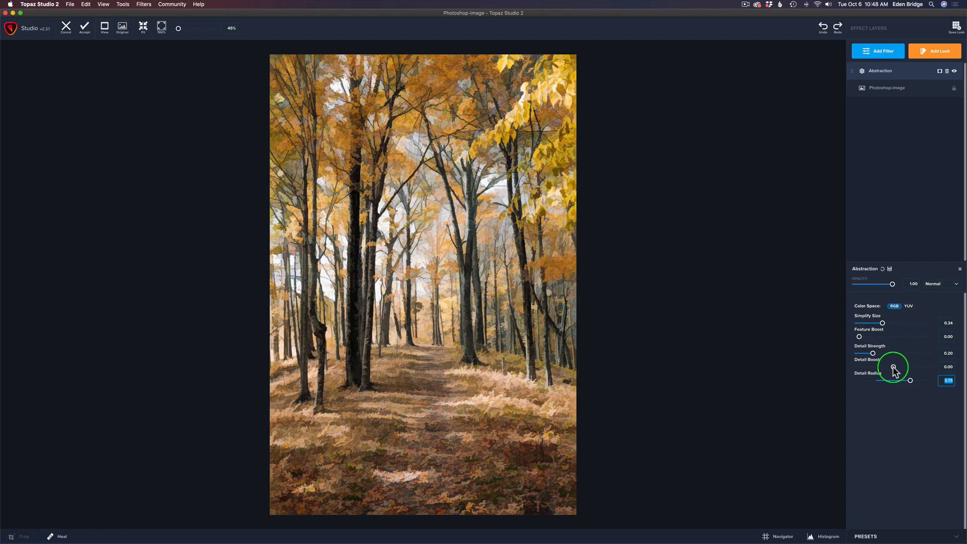
Add a Precision Contrast filter with Low contrast at 0.52, Medium at 0.34 and High at 0.15
{"action": "left_click", "coordinate": [885, 52]}
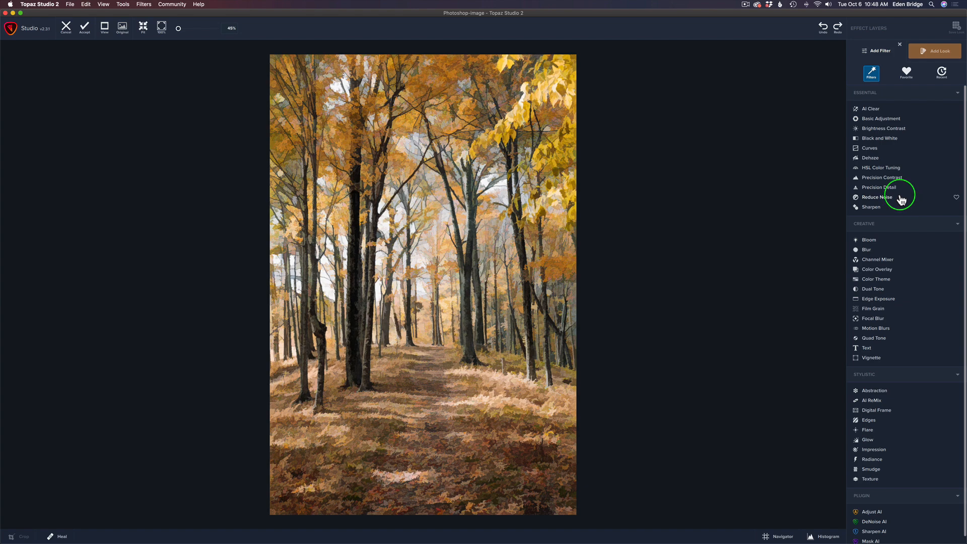
{"action": "left_click", "coordinate": [896, 179]}
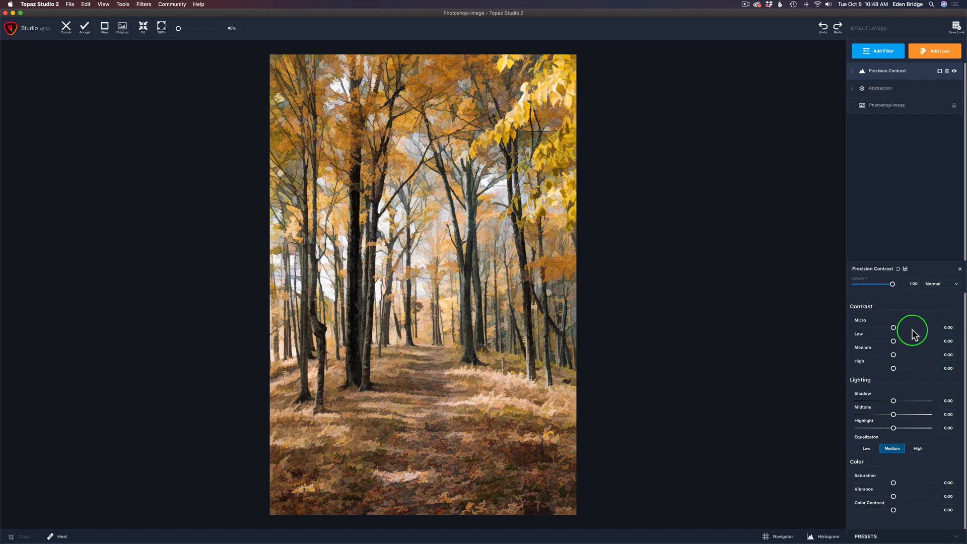
{"action": "left_click_drag", "start_coordinate": [895, 343], "coordinate": [913, 344]}
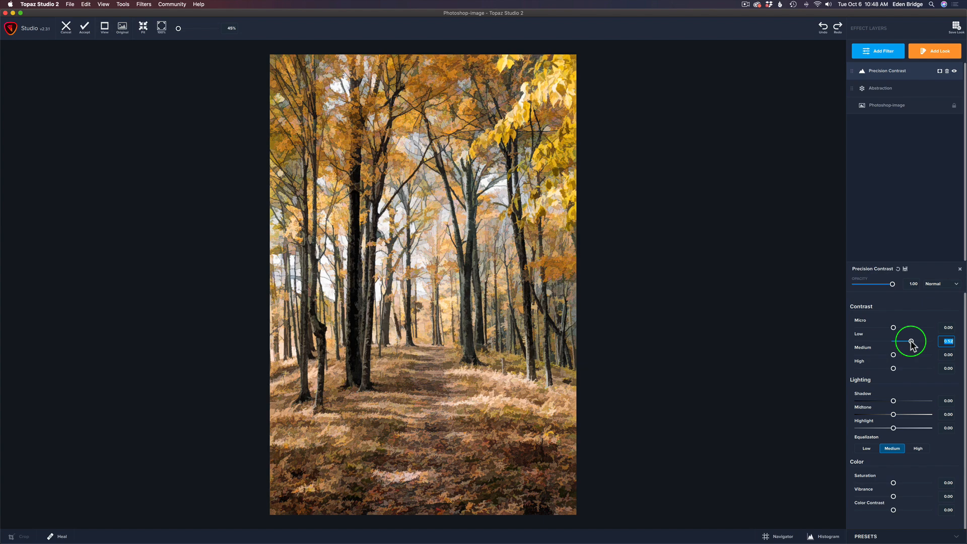
{"action": "left_click_drag", "start_coordinate": [894, 356], "coordinate": [931, 370]}
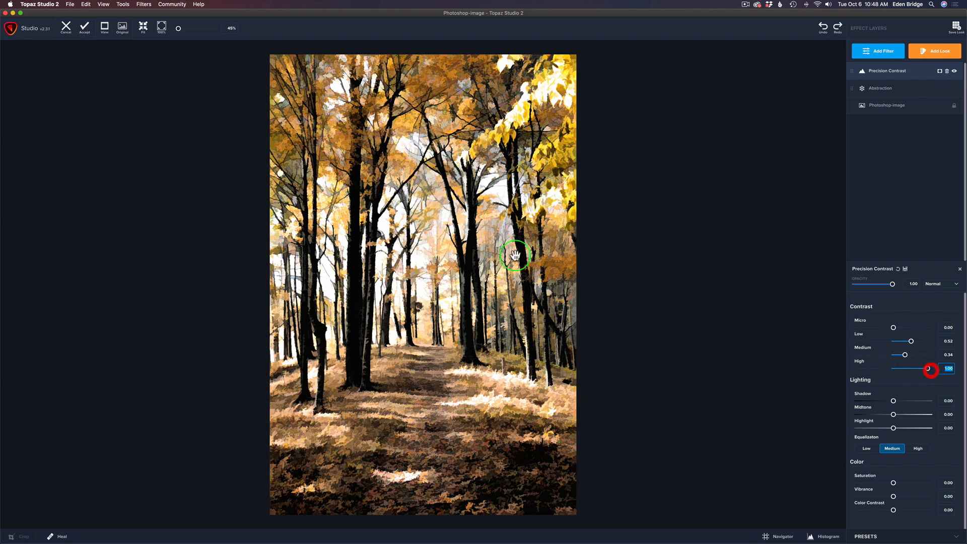
{"action": "mouse_move", "coordinate": [366, 283]}
{"action": "left_mouse_down"}
{"action": "mouse_move", "coordinate": [361, 248]}
{"action": "mouse_move", "coordinate": [364, 278]}
{"action": "left_mouse_up"}
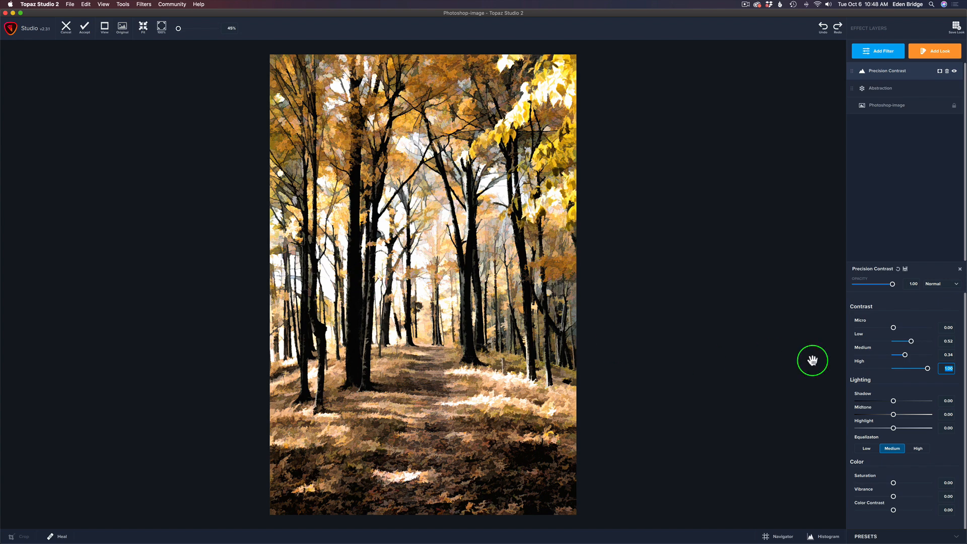
{"action": "left_click_drag", "start_coordinate": [927, 368], "coordinate": [899, 368]}
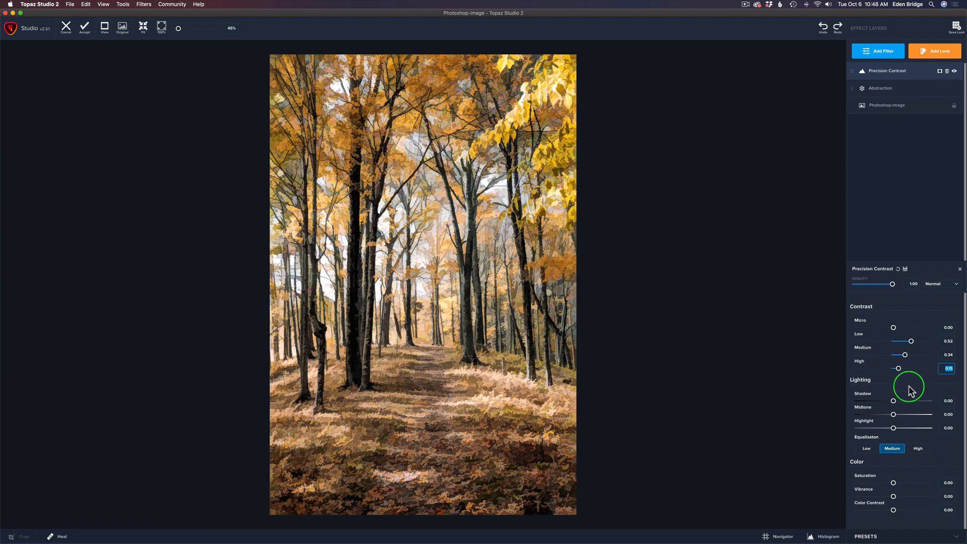
Compare the lighting Equalization levels of the Precision Contrast filter and choose Low
{"action": "left_click", "coordinate": [920, 449]}
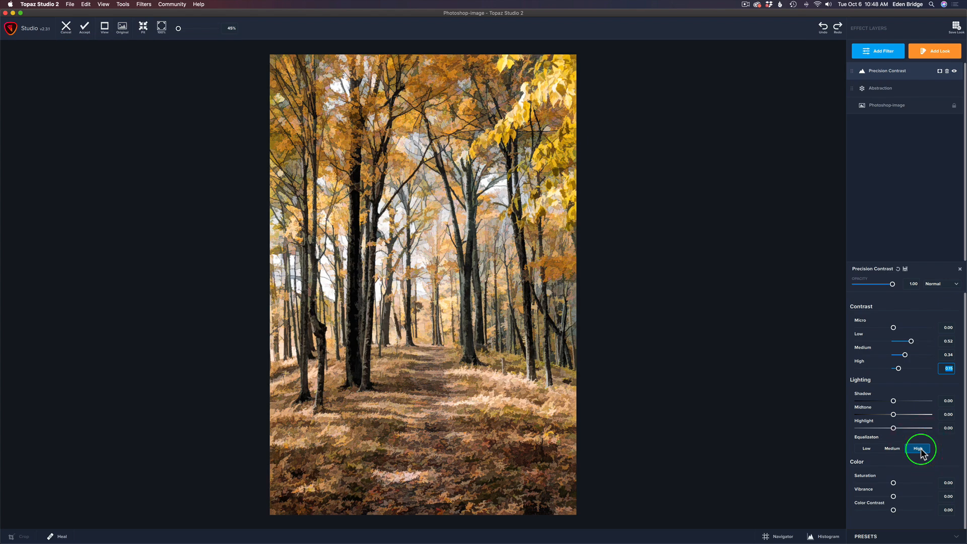
{"action": "left_click", "coordinate": [893, 449]}
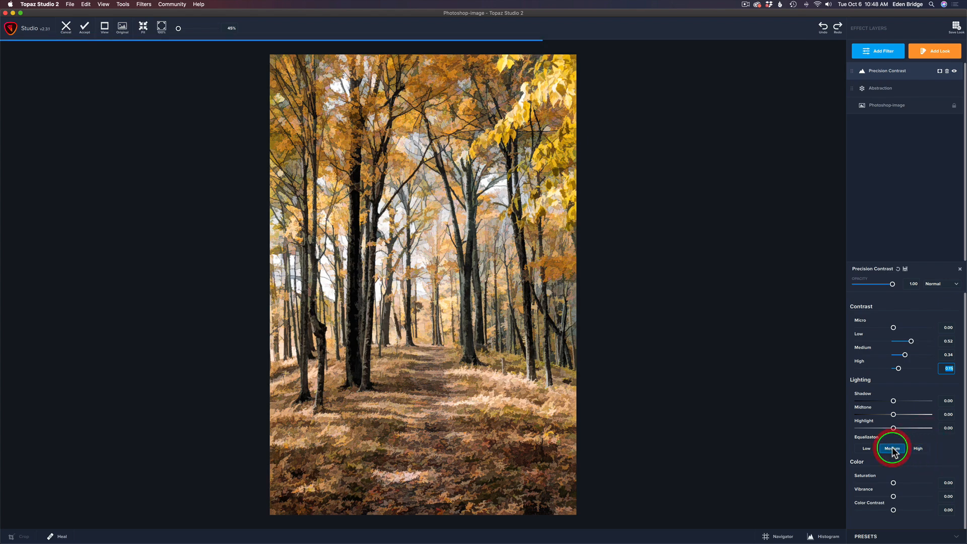
{"action": "left_click", "coordinate": [868, 449]}
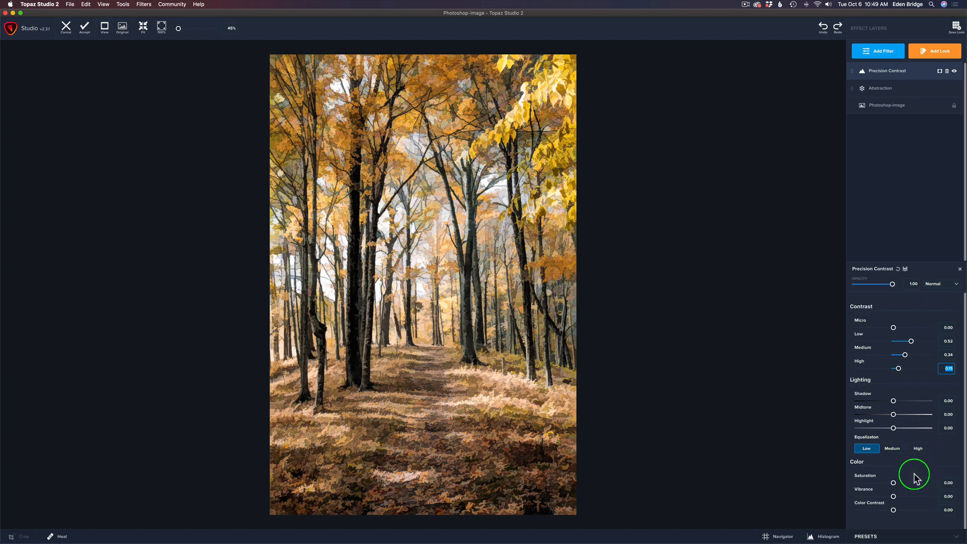
Set the Precision Contrast color values to Saturation 0.29, Vibrance 0.57 and Color Contrast 0.08
{"action": "left_click_drag", "start_coordinate": [895, 481], "coordinate": [905, 484]}
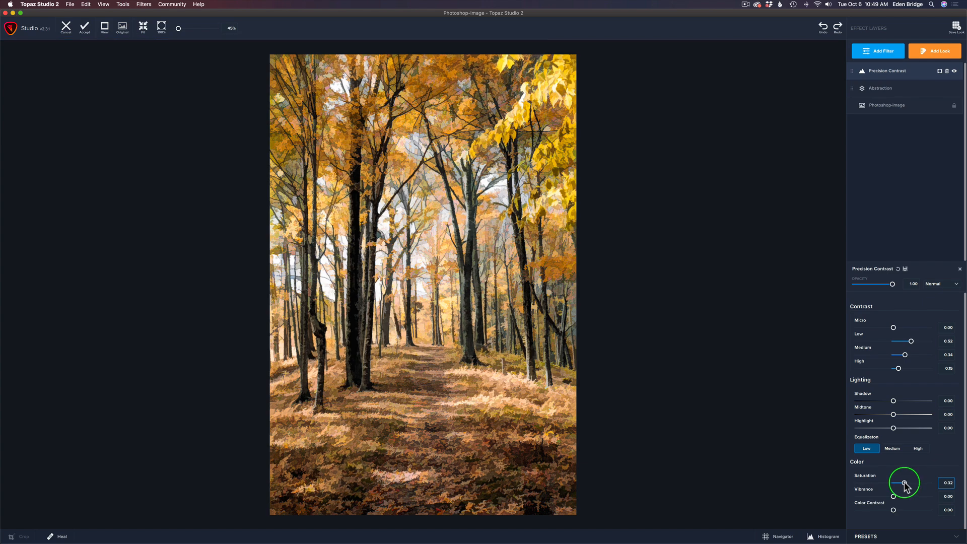
{"action": "mouse_move", "coordinate": [905, 484]}
{"action": "left_mouse_down"}
{"action": "mouse_move", "coordinate": [896, 498]}
{"action": "mouse_move", "coordinate": [935, 503]}
{"action": "mouse_move", "coordinate": [913, 498]}
{"action": "left_mouse_up"}
{"action": "left_click", "coordinate": [896, 494]}
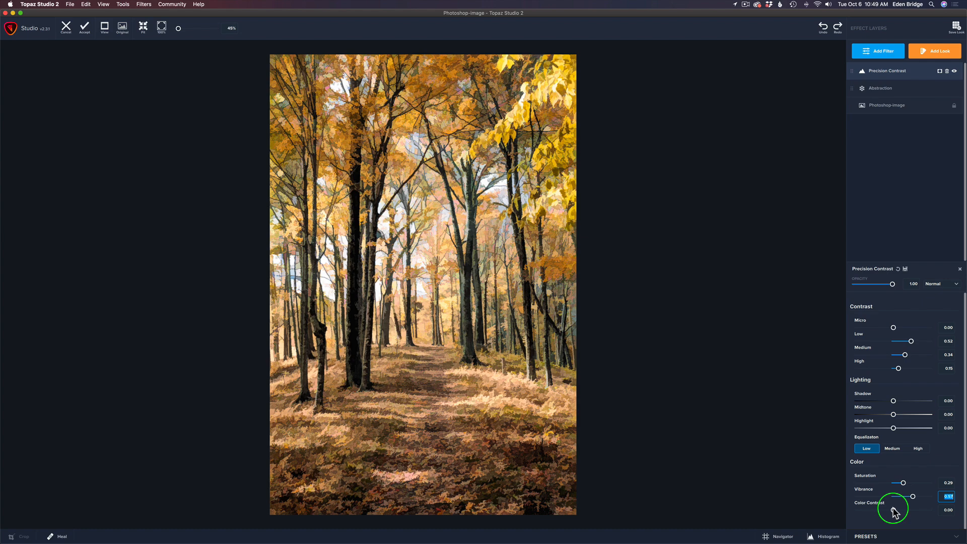
{"action": "left_click", "coordinate": [895, 511]}
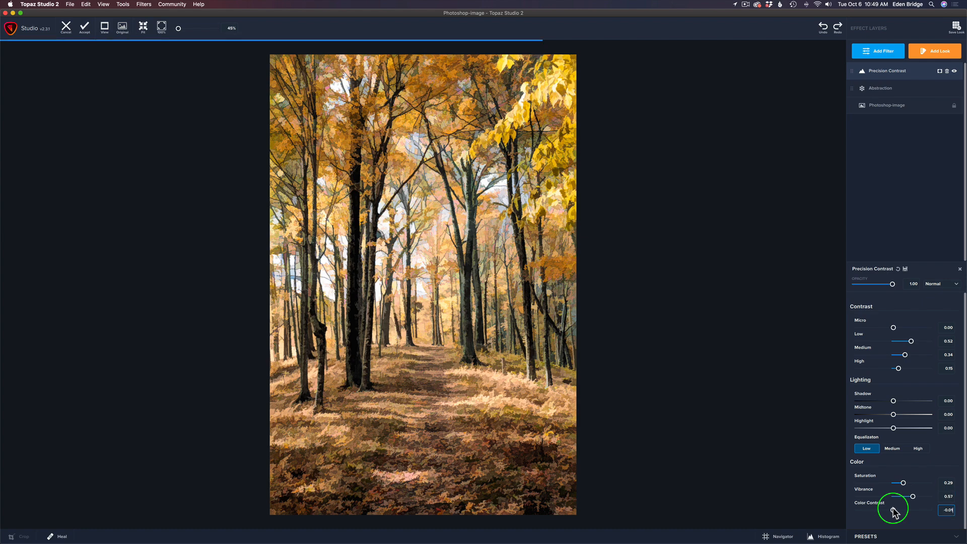
{"action": "mouse_move", "coordinate": [894, 512]}
{"action": "left_mouse_down"}
{"action": "mouse_move", "coordinate": [912, 513]}
{"action": "mouse_move", "coordinate": [898, 513]}
{"action": "left_mouse_up"}
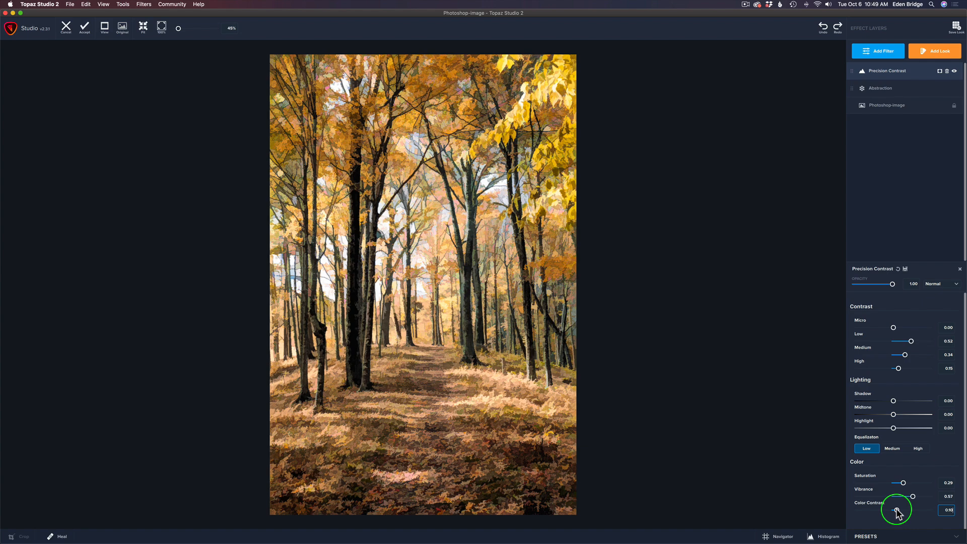
{"action": "left_click_drag", "start_coordinate": [897, 510], "coordinate": [896, 510]}
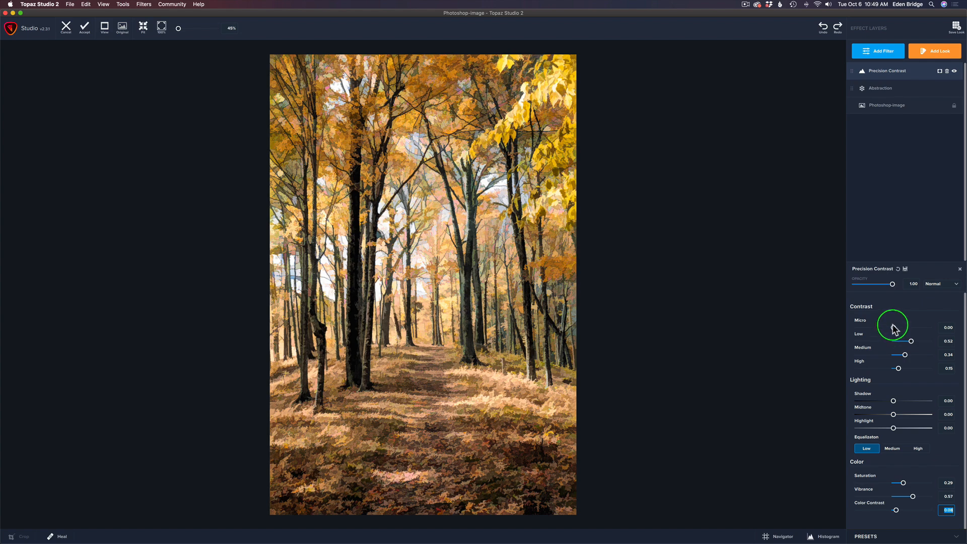
Set the Precision Contrast filter's Micro contrast to 0.12 and compare the result with the original image
{"action": "mouse_move", "coordinate": [895, 328]}
{"action": "left_mouse_down"}
{"action": "mouse_move", "coordinate": [922, 328]}
{"action": "mouse_move", "coordinate": [901, 328]}
{"action": "left_mouse_up"}
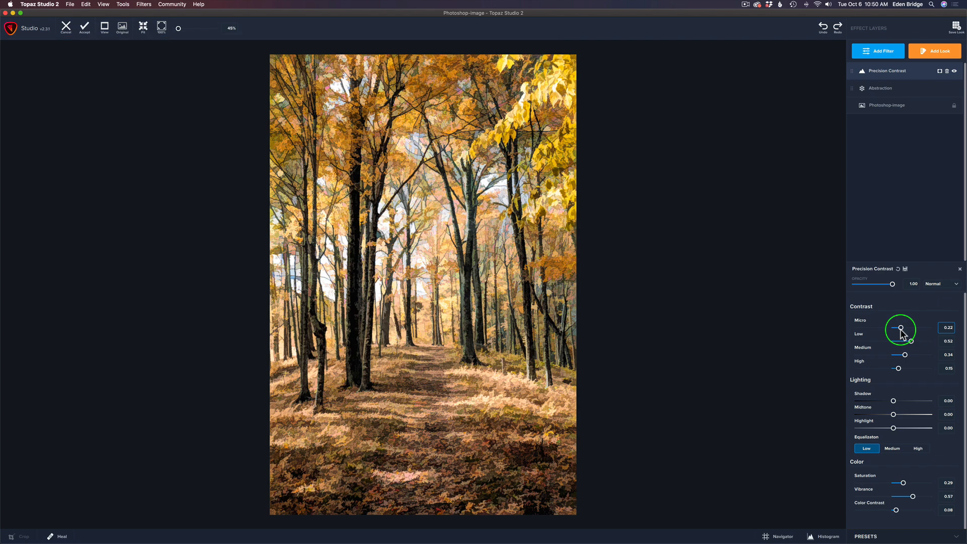
{"action": "left_click_drag", "start_coordinate": [901, 328], "coordinate": [899, 328]}
{"action": "left_click_drag", "start_coordinate": [898, 328], "coordinate": [898, 328]}
{"action": "key", "text": "space"}
{"action": "left_click", "coordinate": [773, 264]}
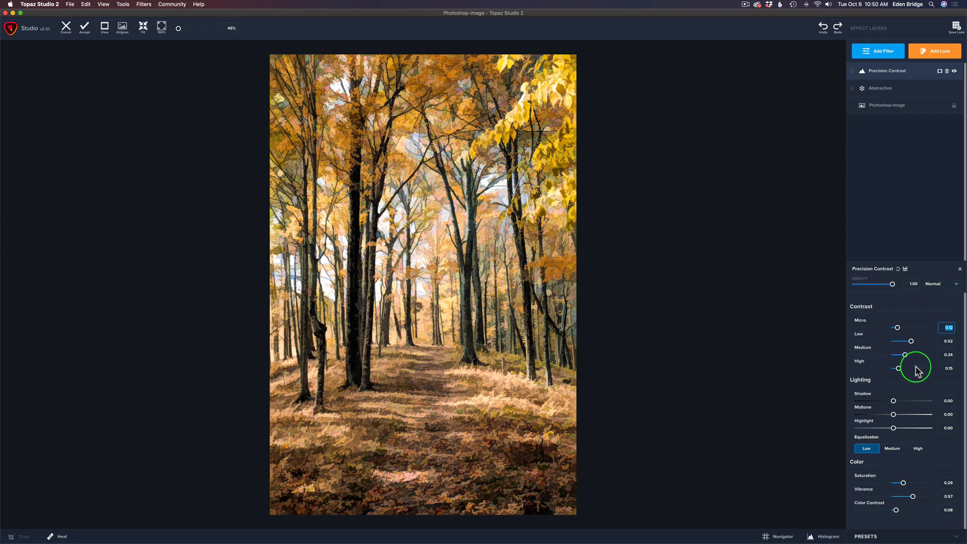
Add an Impression filter with Paint Opacity at 0.58 and lower the filter's overall opacity to about 0.70
{"action": "left_click", "coordinate": [877, 51]}
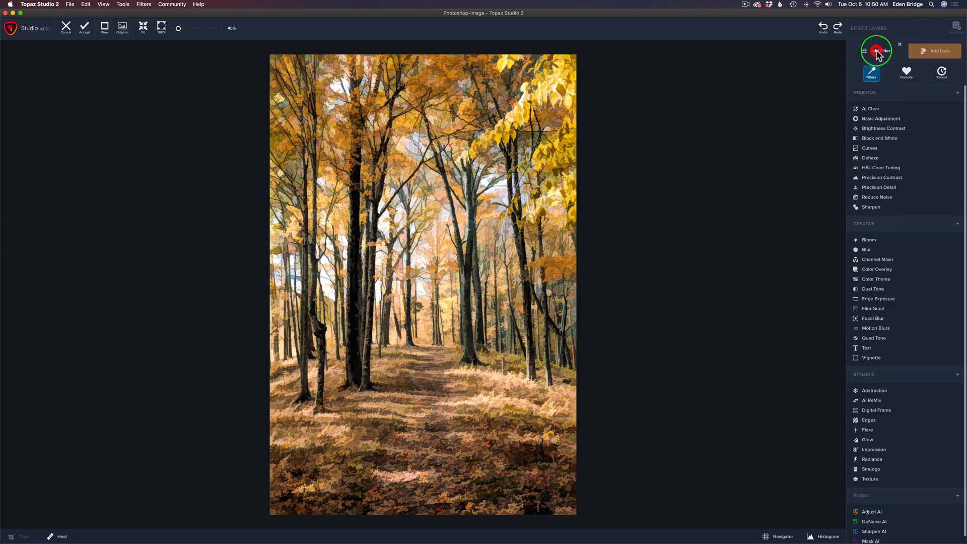
{"action": "left_click", "coordinate": [885, 450]}
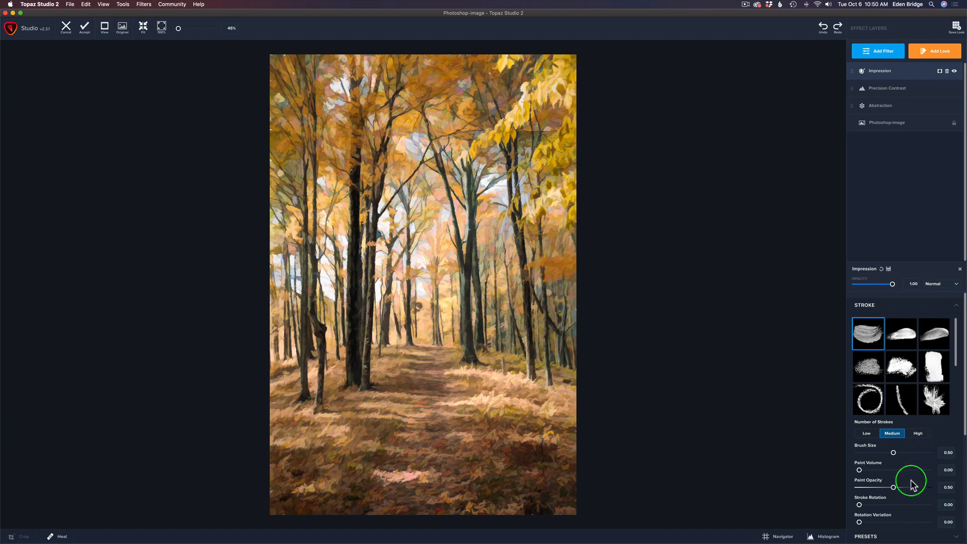
{"action": "mouse_move", "coordinate": [894, 486]}
{"action": "left_mouse_down"}
{"action": "mouse_move", "coordinate": [909, 487]}
{"action": "mouse_move", "coordinate": [899, 487]}
{"action": "left_mouse_up"}
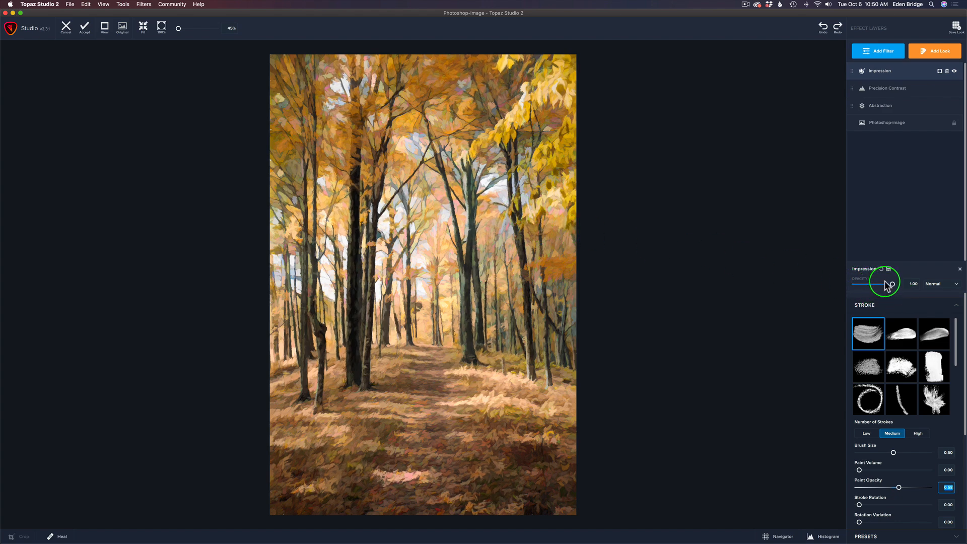
{"action": "left_click_drag", "start_coordinate": [892, 286], "coordinate": [885, 288]}
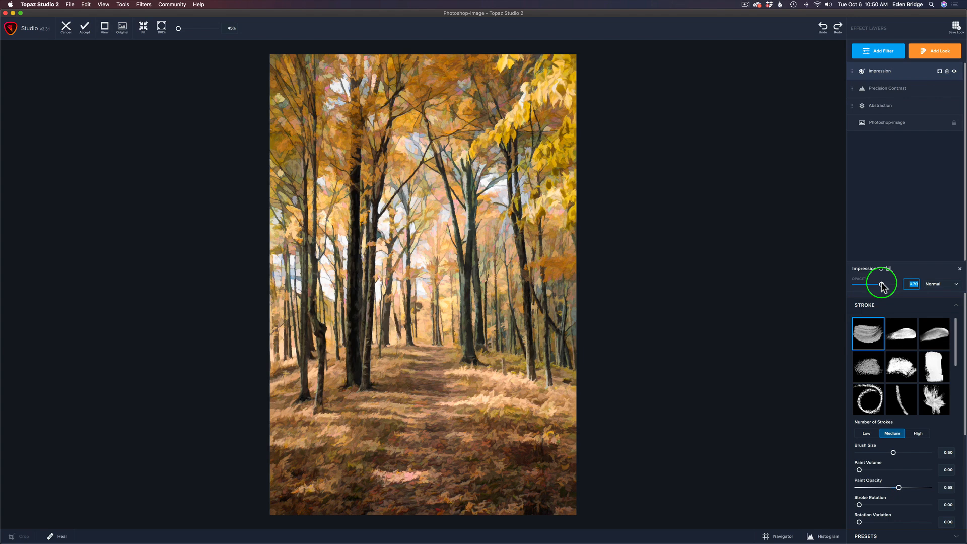
Add a Curves filter and pull the RGB curve's midpoint slightly down to darken the midtones
{"action": "left_click", "coordinate": [890, 50]}
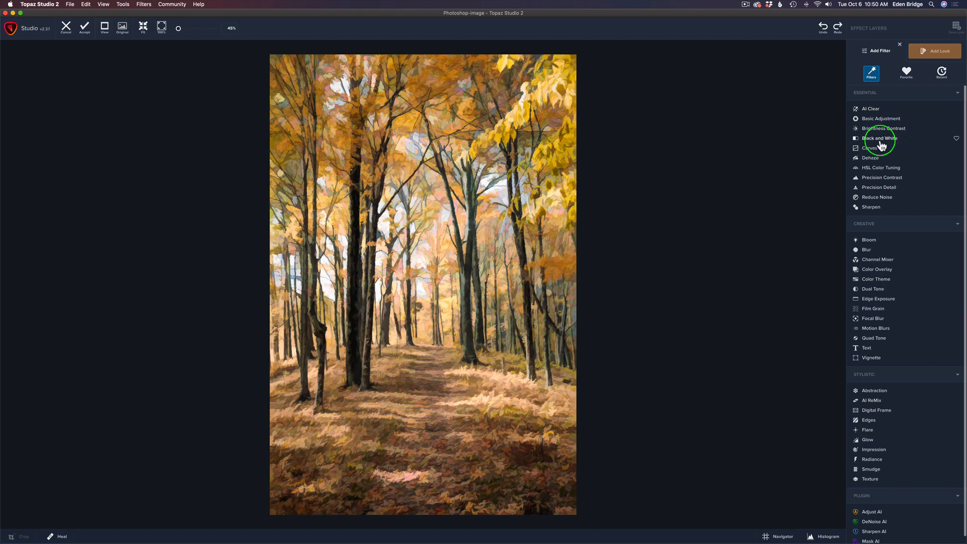
{"action": "left_click", "coordinate": [877, 148]}
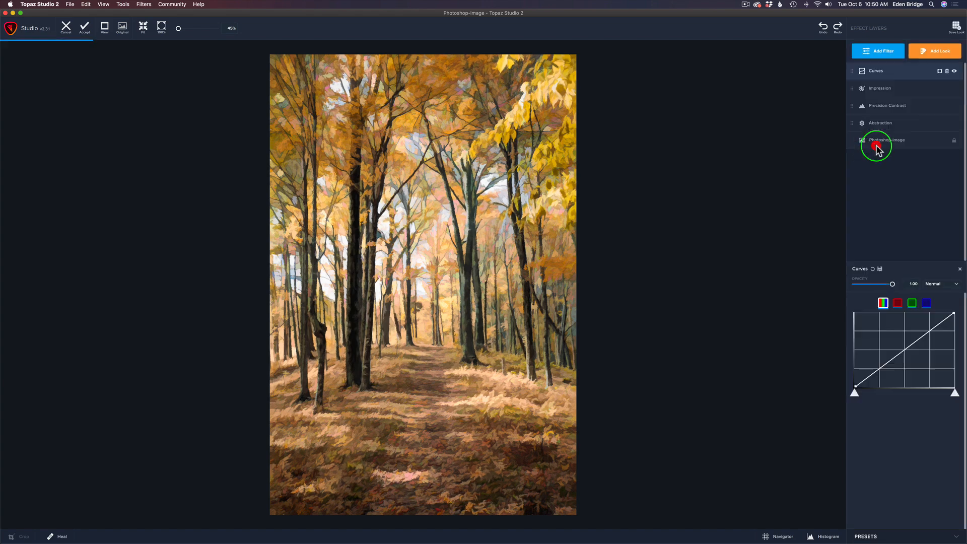
{"action": "left_click", "coordinate": [902, 346]}
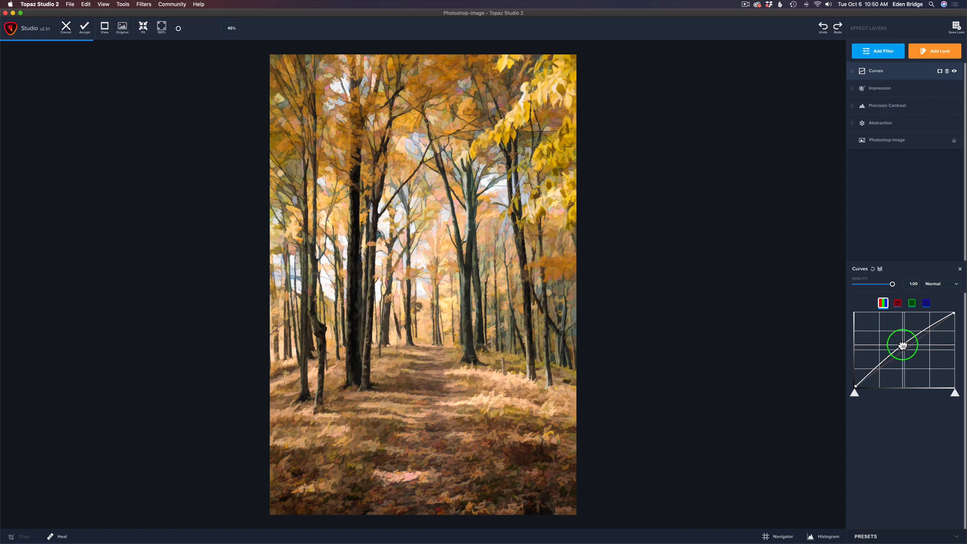
{"action": "left_click_drag", "start_coordinate": [902, 345], "coordinate": [905, 350]}
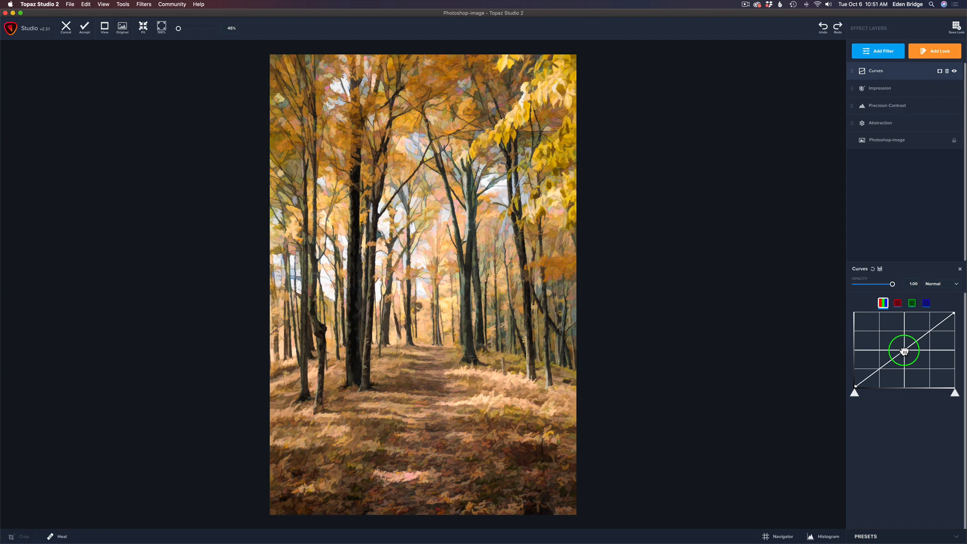
{"action": "left_click_drag", "start_coordinate": [904, 351], "coordinate": [903, 356]}
Toggle the Curves layer's visibility off and on to compare the image with and without it
{"action": "left_click", "coordinate": [950, 65]}
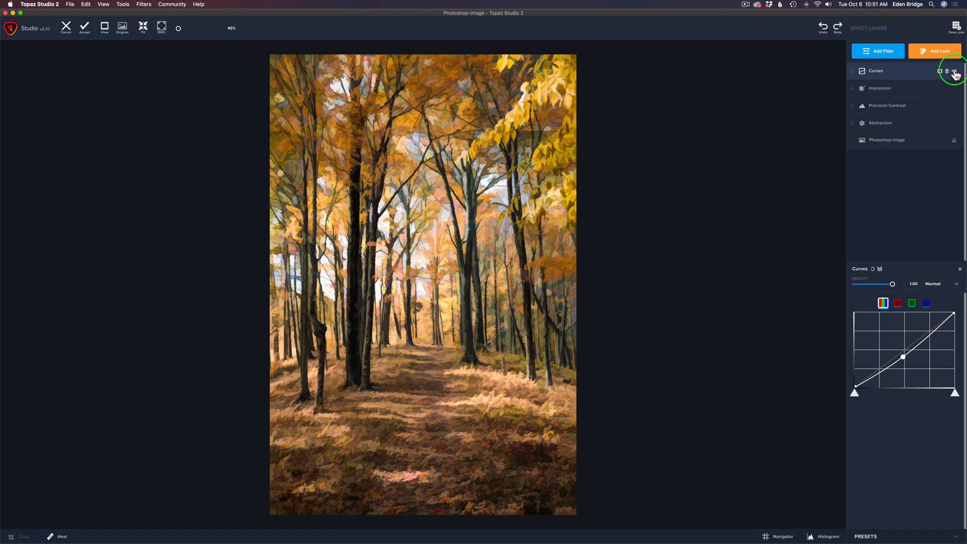
{"action": "left_click", "coordinate": [955, 72]}
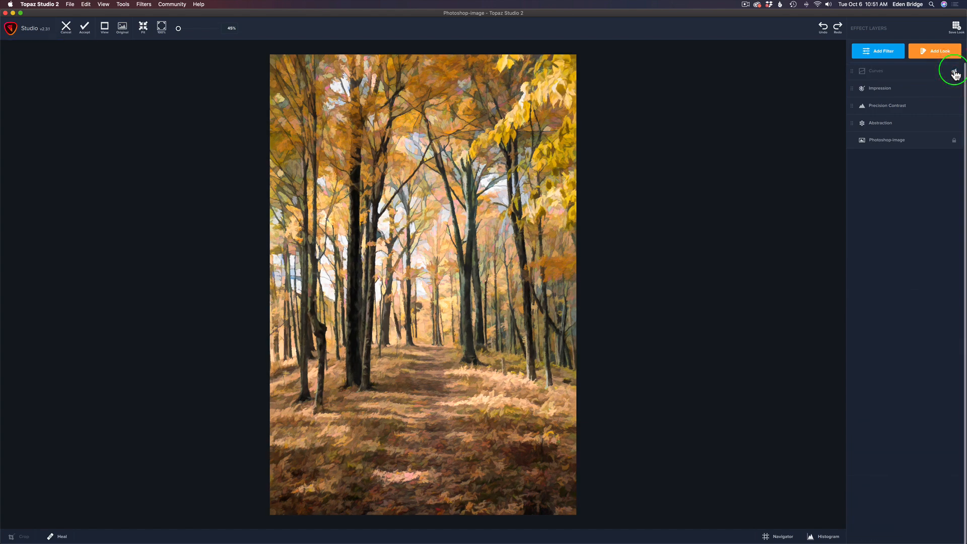
{"action": "left_click", "coordinate": [955, 73]}
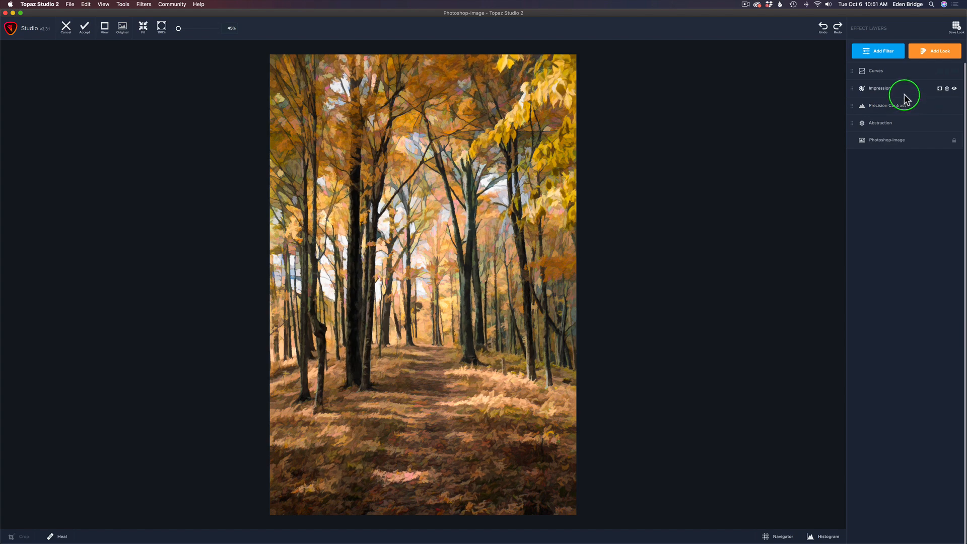
Reopen the Precision Contrast layer and set Vibrance to 0.33 and Saturation to 0.41
{"action": "left_click", "coordinate": [905, 110]}
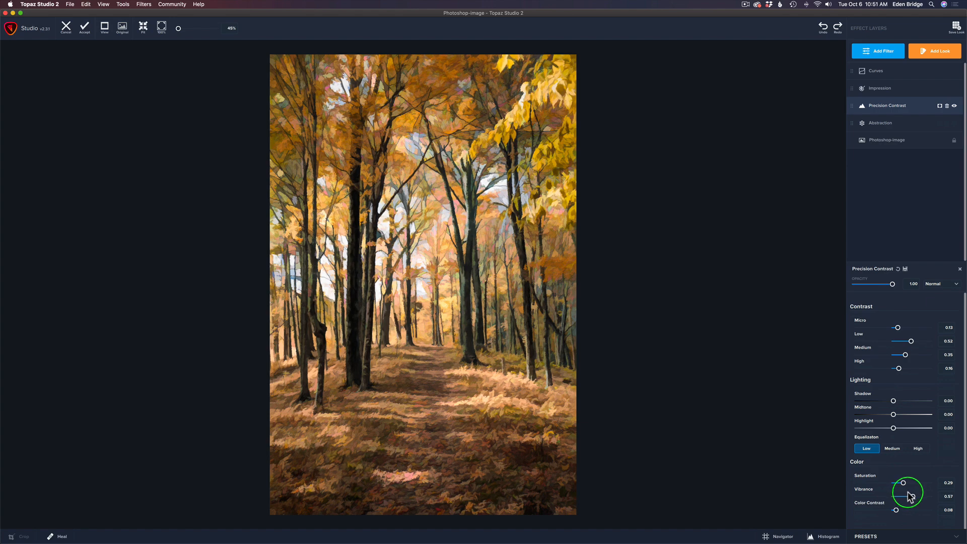
{"action": "left_click_drag", "start_coordinate": [911, 498], "coordinate": [907, 499]}
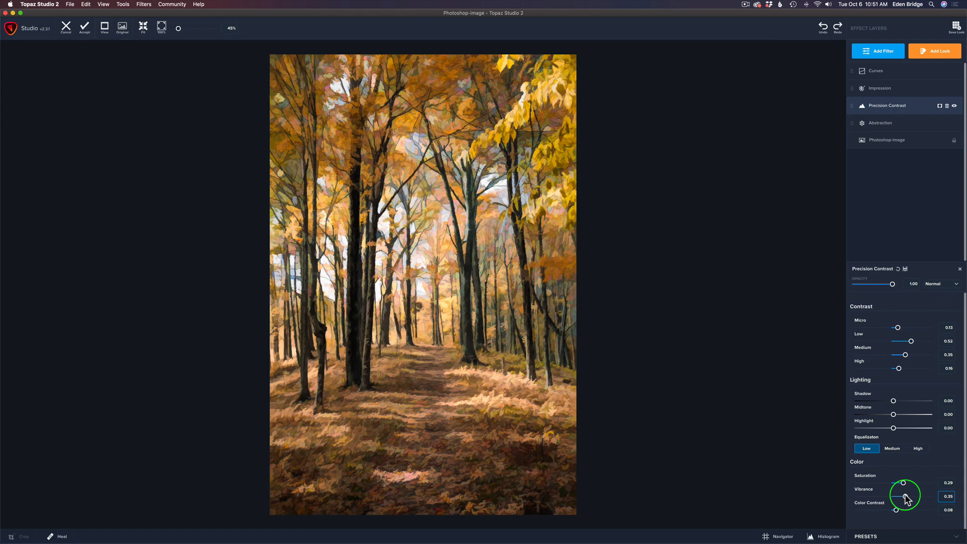
{"action": "left_click_drag", "start_coordinate": [907, 498], "coordinate": [906, 499]}
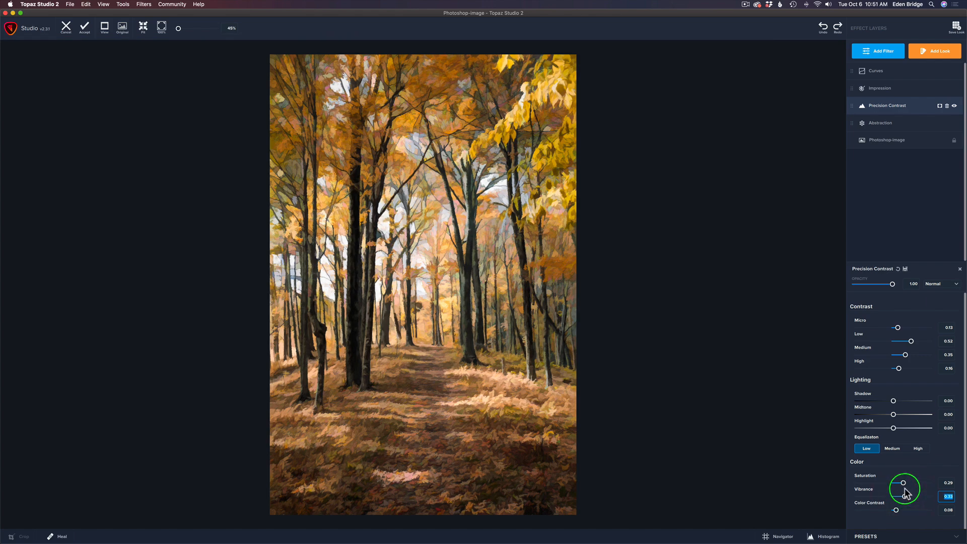
{"action": "left_click_drag", "start_coordinate": [904, 485], "coordinate": [908, 484]}
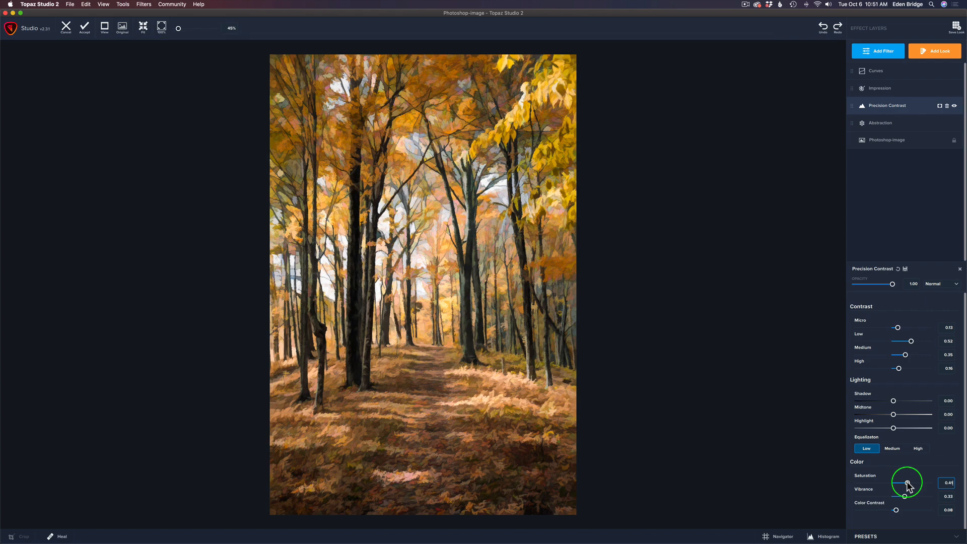
Set the Precision Contrast Shadow to -0.62 and Highlight to -0.24, and accept the edited image back into Photoshop
{"action": "left_click", "coordinate": [907, 483]}
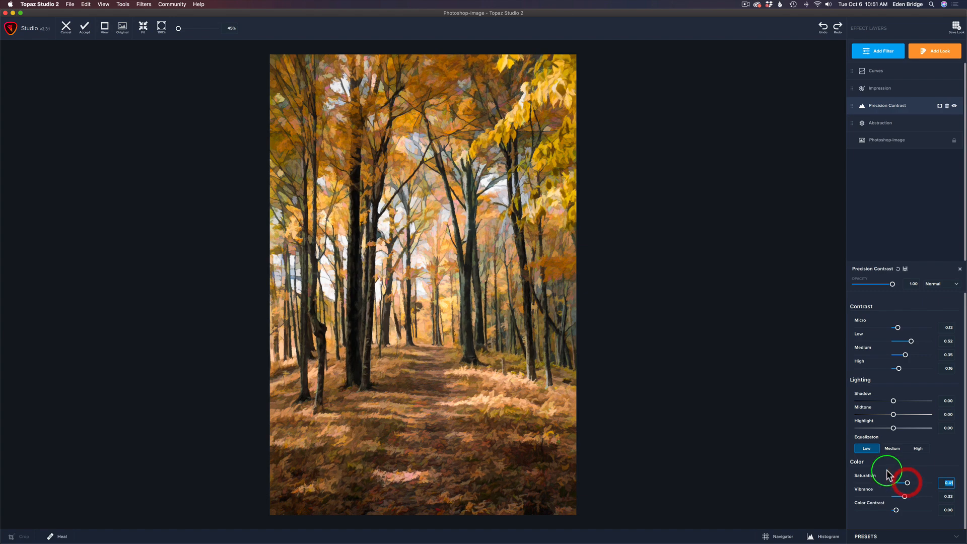
{"action": "left_click_drag", "start_coordinate": [757, 302], "coordinate": [757, 302]}
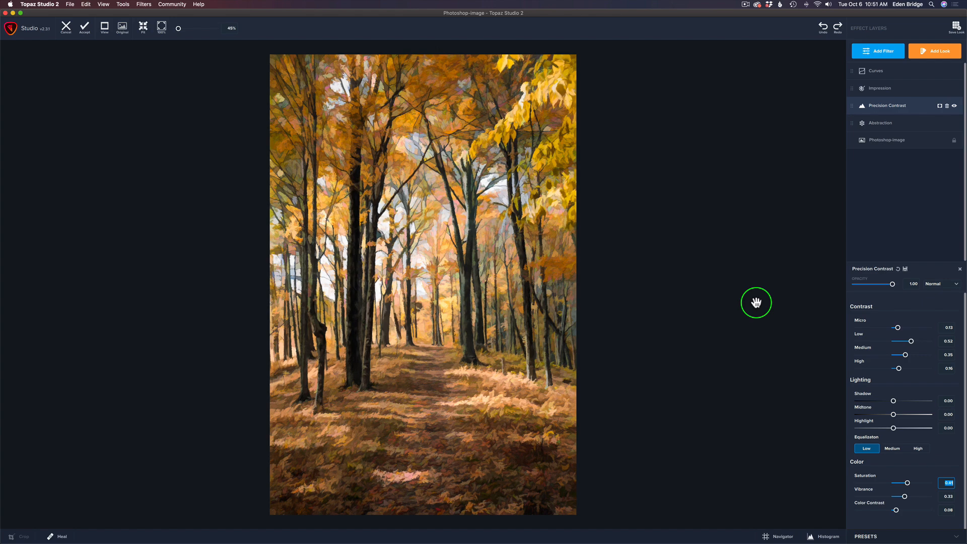
{"action": "left_click_drag", "start_coordinate": [757, 303], "coordinate": [756, 303]}
{"action": "left_click_drag", "start_coordinate": [894, 402], "coordinate": [866, 399]}
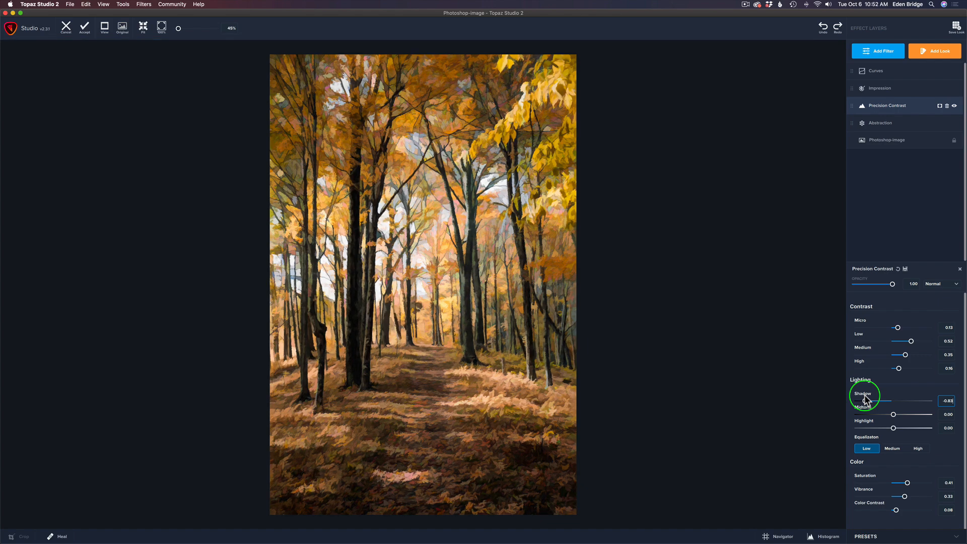
{"action": "left_click_drag", "start_coordinate": [866, 400], "coordinate": [874, 400]}
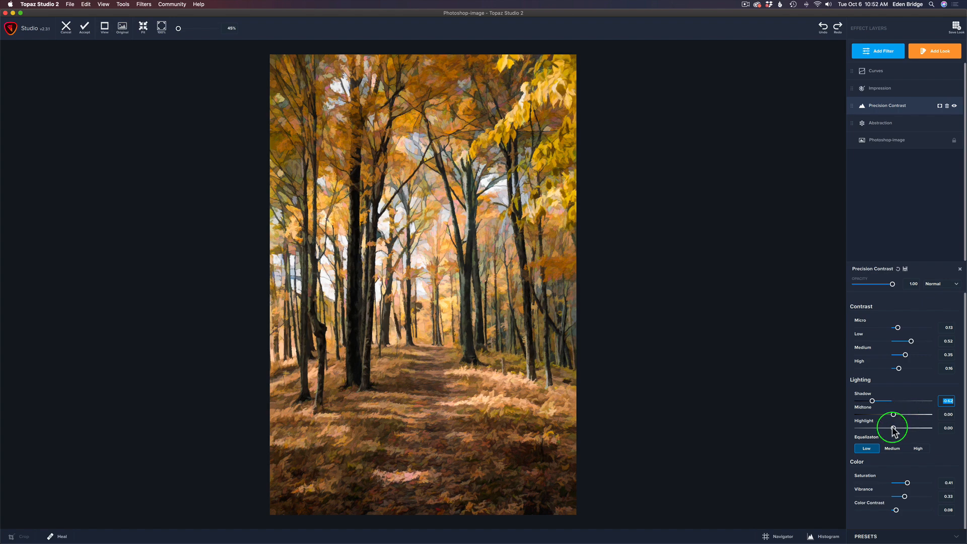
{"action": "left_click_drag", "start_coordinate": [894, 431], "coordinate": [870, 430]}
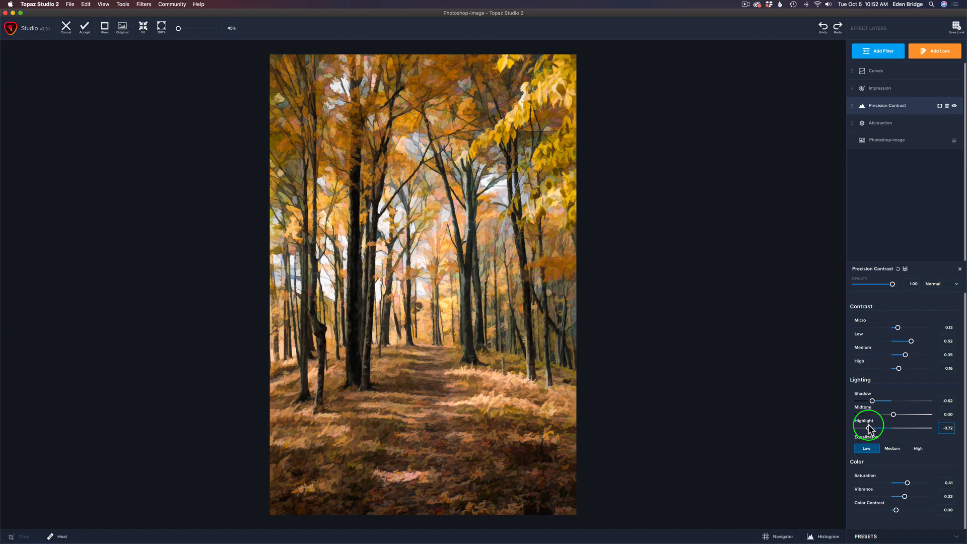
{"action": "left_click_drag", "start_coordinate": [870, 430], "coordinate": [885, 428]}
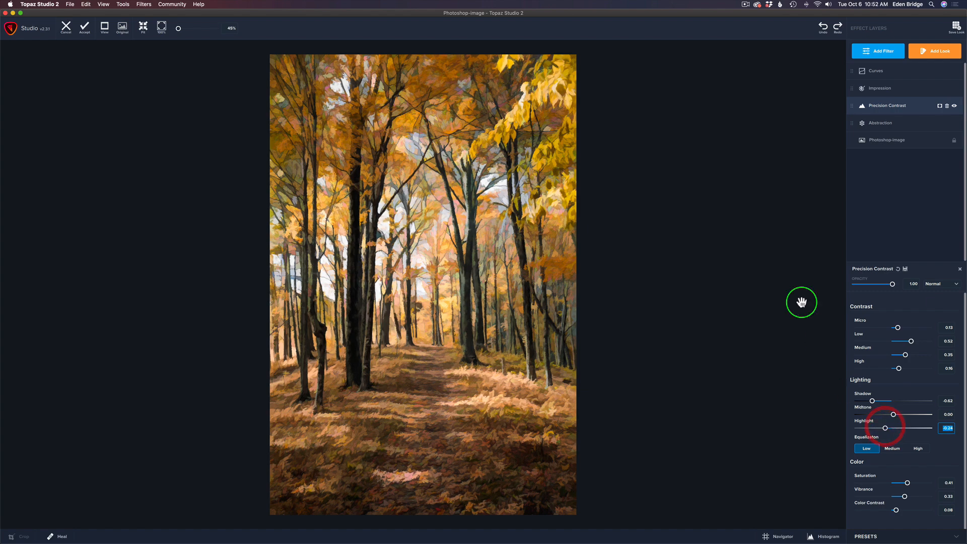
{"action": "left_click", "coordinate": [763, 265]}
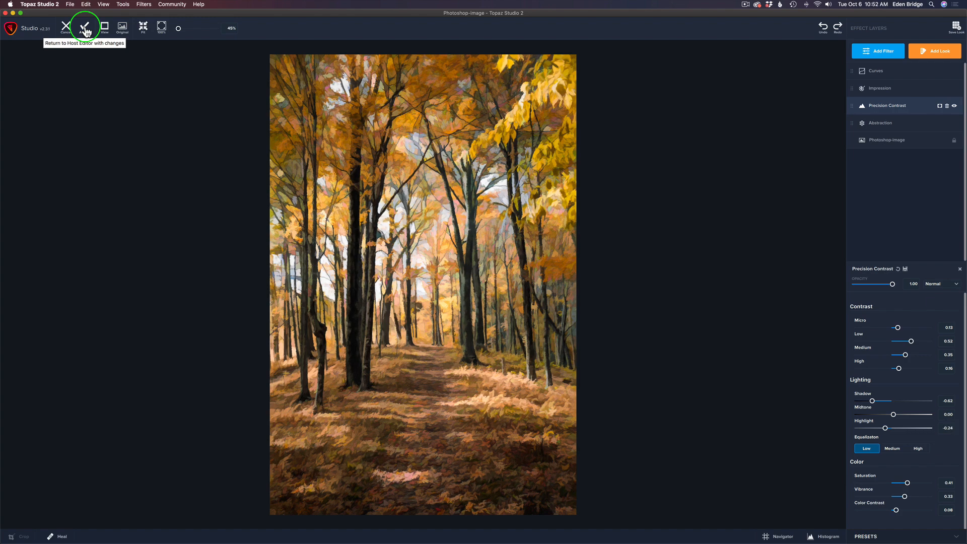
{"action": "left_click", "coordinate": [84, 30]}
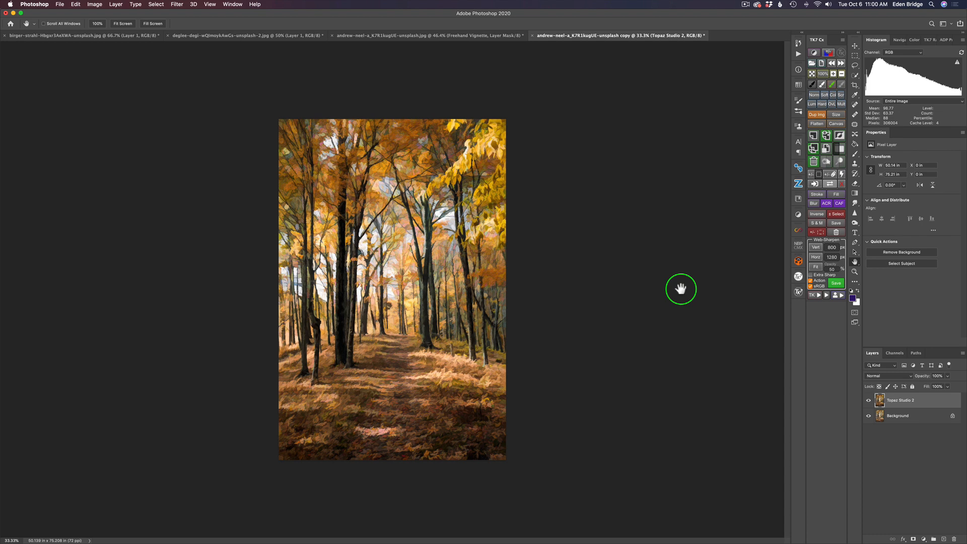
Lasso a freehand selection around the central forest area inside the image edges and run the TK7 Freehand Vignette action on it
{"action": "key", "text": "l"}
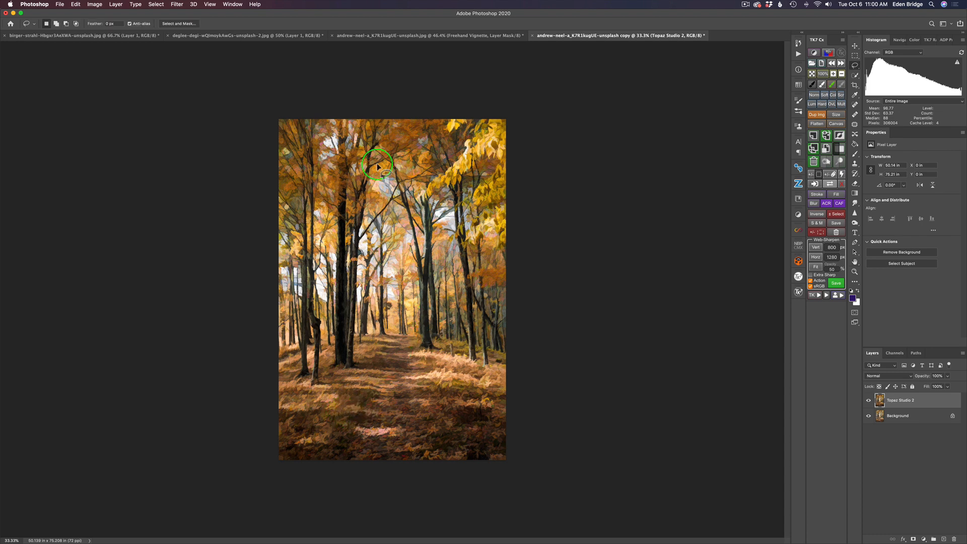
{"action": "mouse_move", "coordinate": [378, 166]}
{"action": "left_mouse_down"}
{"action": "mouse_move", "coordinate": [359, 146]}
{"action": "mouse_move", "coordinate": [367, 151]}
{"action": "mouse_move", "coordinate": [332, 160]}
{"action": "mouse_move", "coordinate": [308, 216]}
{"action": "mouse_move", "coordinate": [304, 310]}
{"action": "mouse_move", "coordinate": [322, 341]}
{"action": "mouse_move", "coordinate": [308, 414]}
{"action": "mouse_move", "coordinate": [458, 429]}
{"action": "mouse_move", "coordinate": [481, 401]}
{"action": "mouse_move", "coordinate": [475, 221]}
{"action": "mouse_move", "coordinate": [488, 178]}
{"action": "mouse_move", "coordinate": [474, 145]}
{"action": "mouse_move", "coordinate": [455, 140]}
{"action": "mouse_move", "coordinate": [362, 151]}
{"action": "left_mouse_up"}
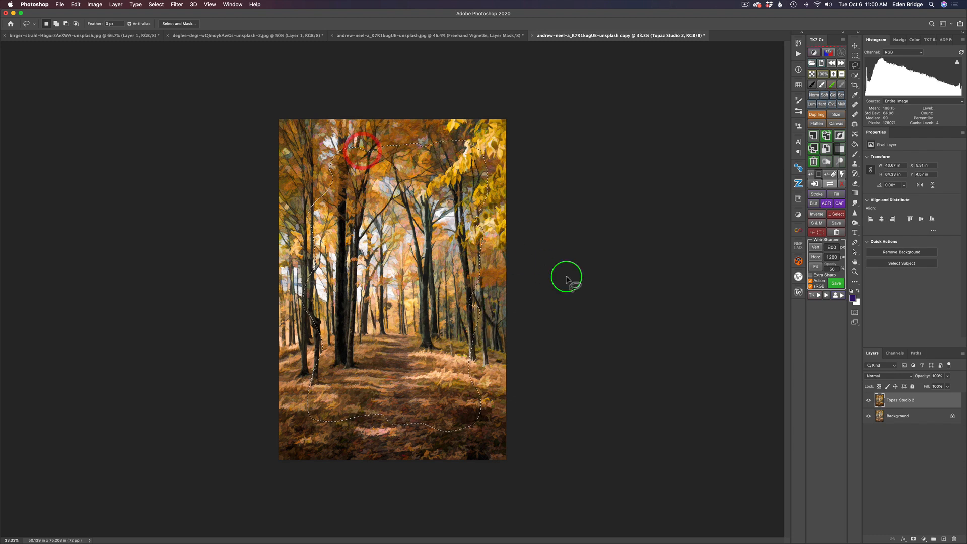
{"action": "left_click", "coordinate": [816, 297]}
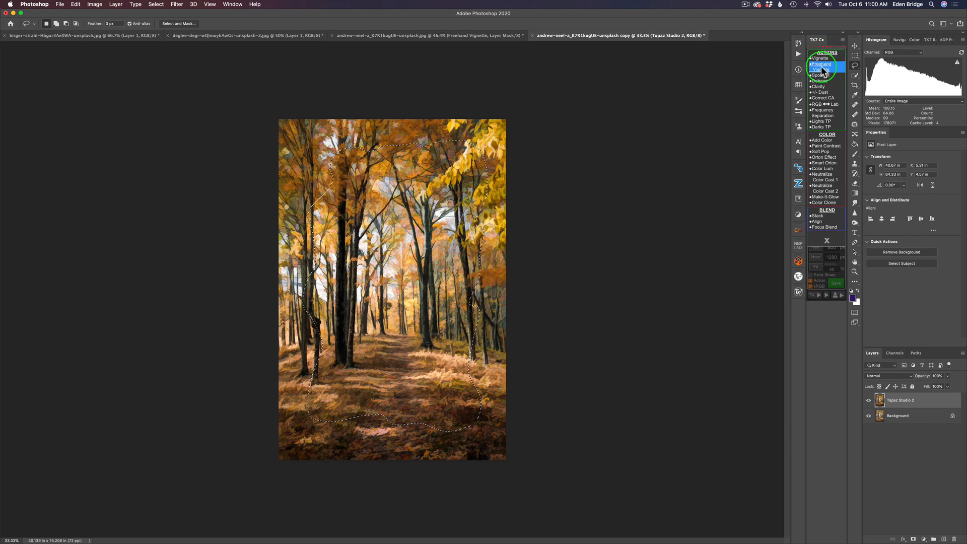
{"action": "left_click", "coordinate": [822, 70]}
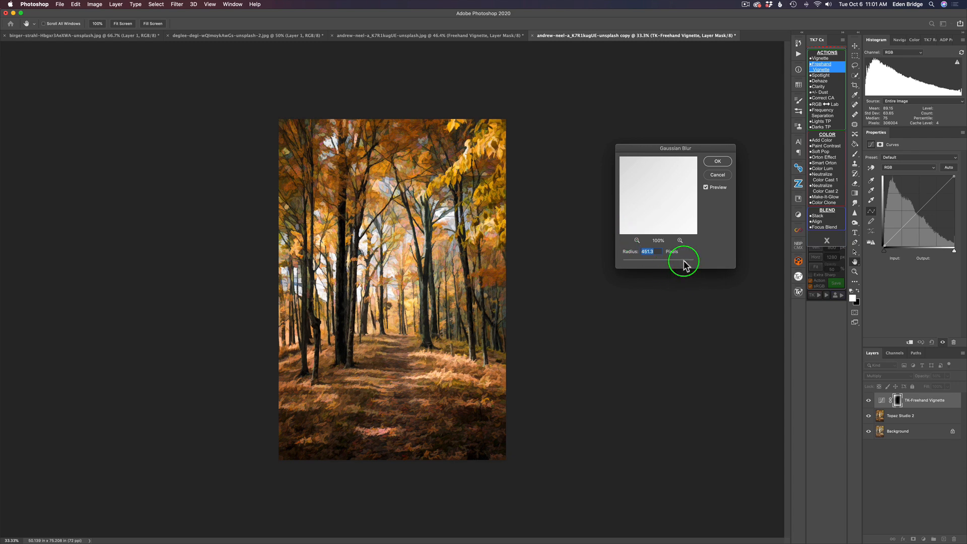
Soften the vignette's mask with a Gaussian Blur radius of about 294 pixels
{"action": "left_click_drag", "start_coordinate": [684, 261], "coordinate": [648, 262]}
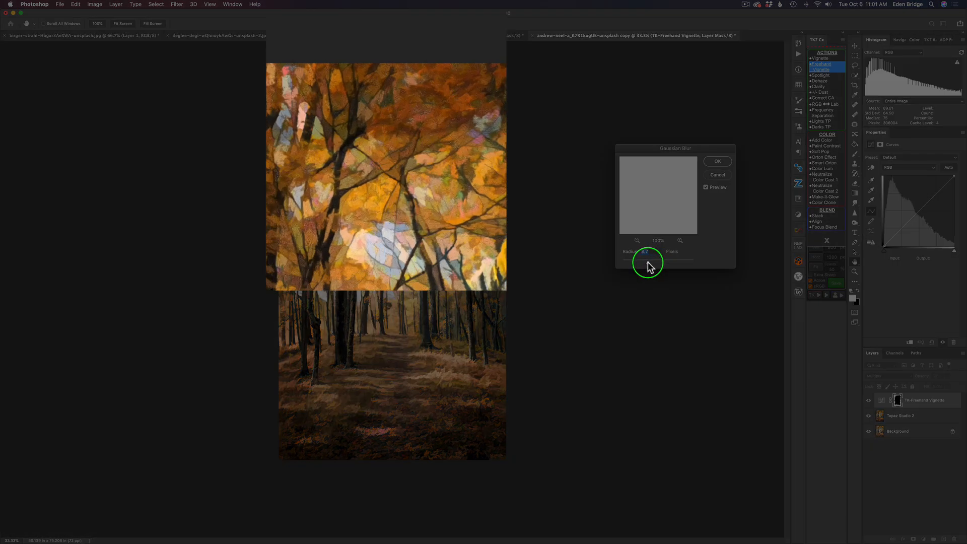
{"action": "mouse_move", "coordinate": [648, 261]}
{"action": "left_mouse_down"}
{"action": "mouse_move", "coordinate": [609, 261]}
{"action": "mouse_move", "coordinate": [686, 263]}
{"action": "mouse_move", "coordinate": [686, 255]}
{"action": "left_mouse_up"}
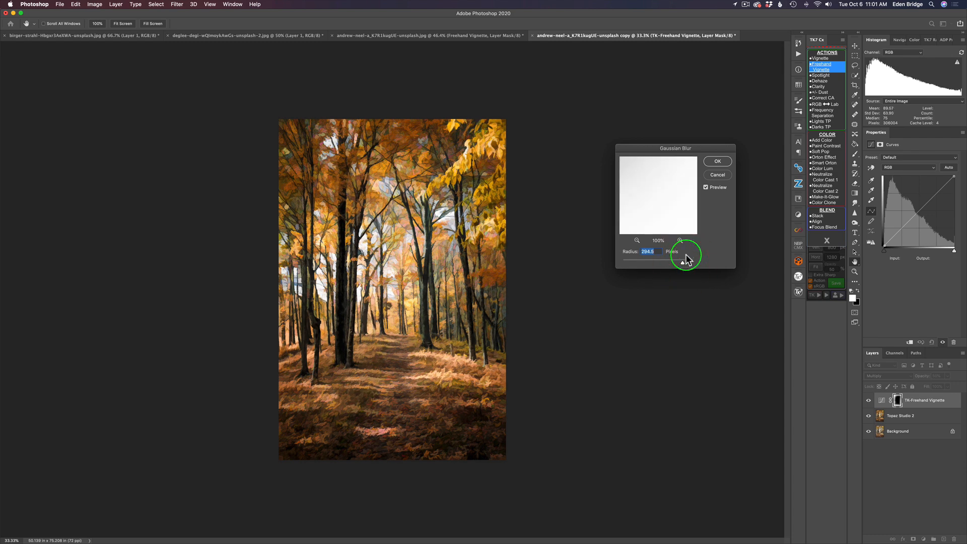
{"action": "left_click", "coordinate": [721, 161]}
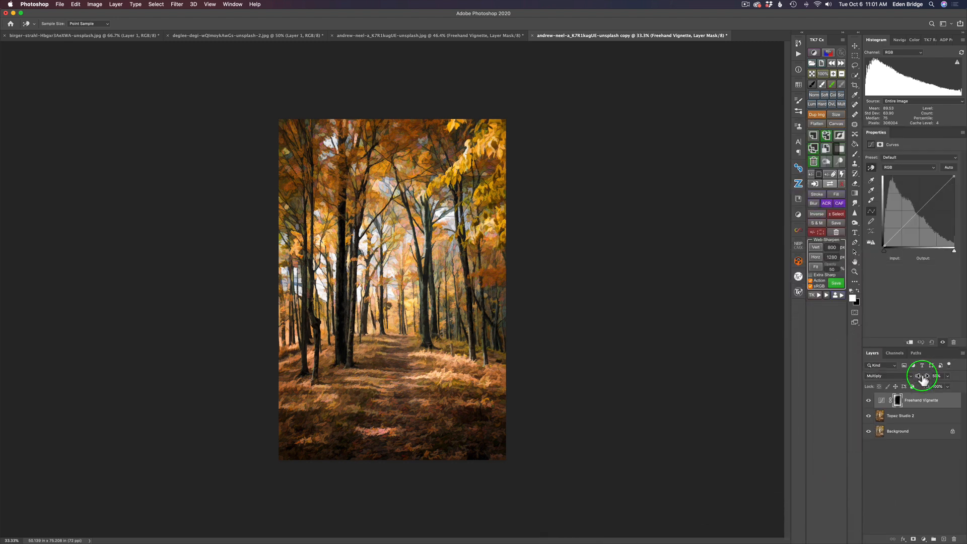
Try the Freehand Vignette layer at 78% opacity, return it to 50%, and toggle its visibility to compare
{"action": "mouse_move", "coordinate": [924, 379]}
{"action": "left_mouse_down"}
{"action": "mouse_move", "coordinate": [771, 372]}
{"action": "mouse_move", "coordinate": [802, 373]}
{"action": "left_mouse_up"}
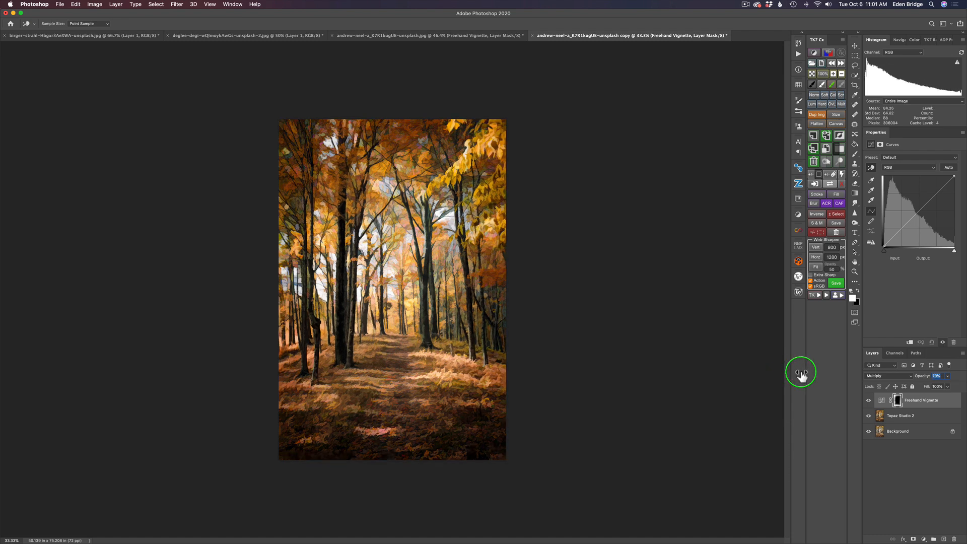
{"action": "left_click_drag", "start_coordinate": [802, 373], "coordinate": [791, 374]}
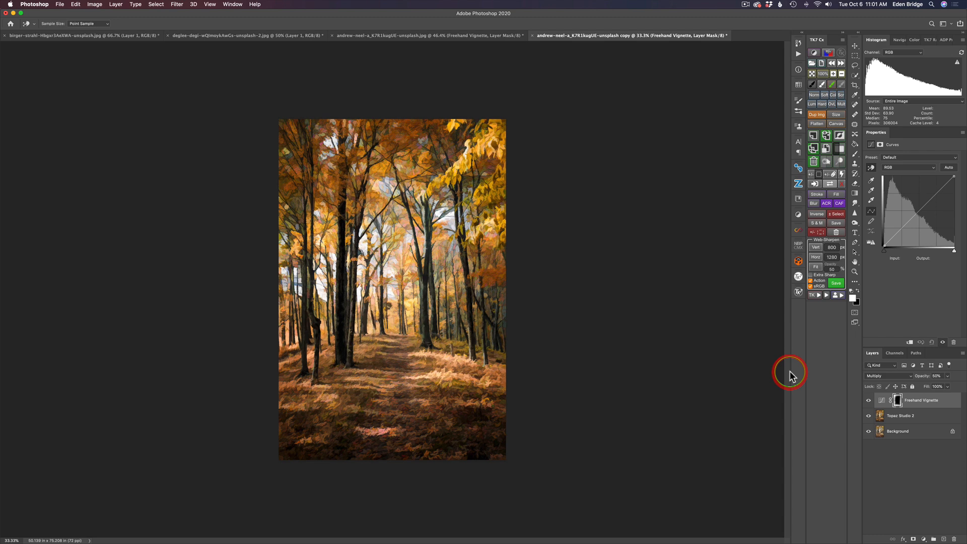
{"action": "left_click", "coordinate": [869, 402]}
{"action": "left_click", "coordinate": [869, 403]}
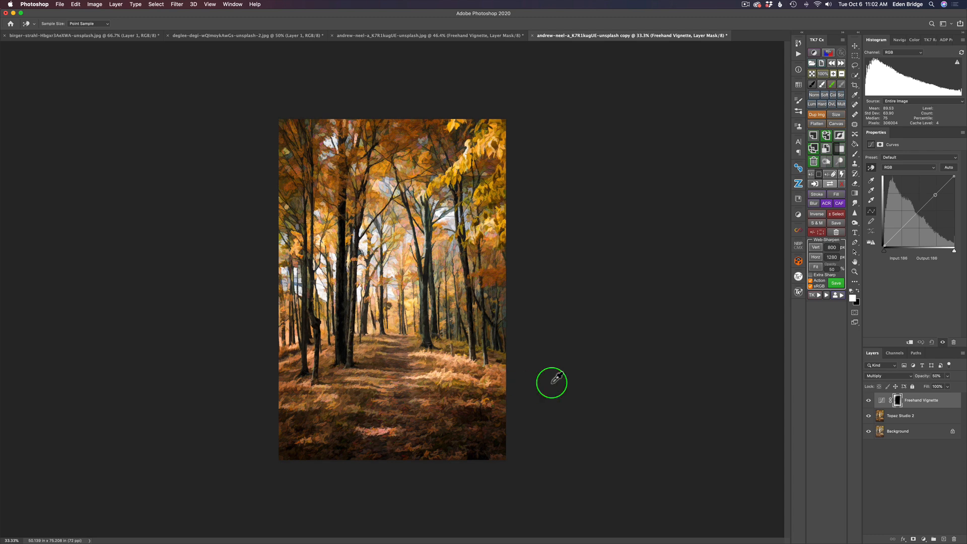
Add a new empty layer and paint out the bright pink patch low on the path with the content-aware Spot Healing Brush
{"action": "left_click", "coordinate": [944, 539]}
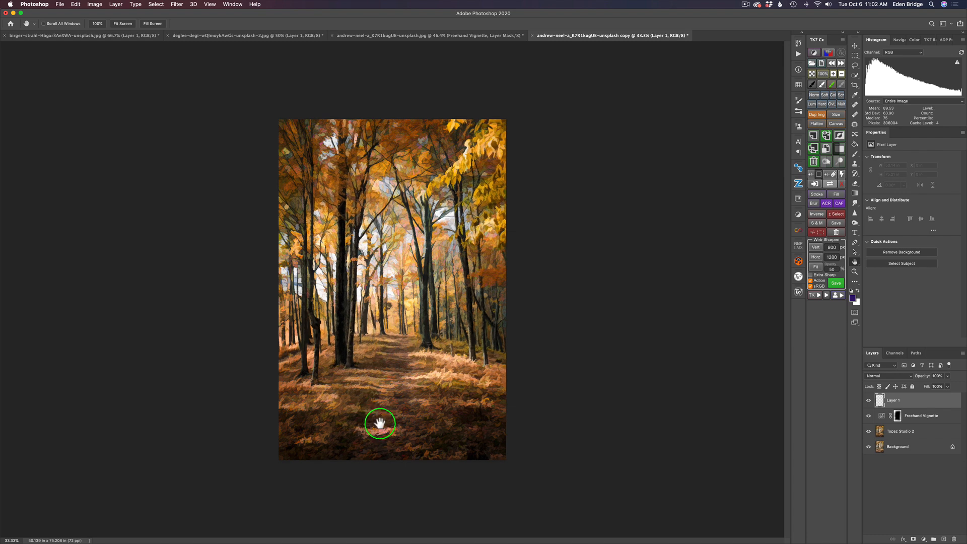
{"action": "left_click", "coordinate": [855, 76]}
{"action": "left_click", "coordinate": [855, 75]}
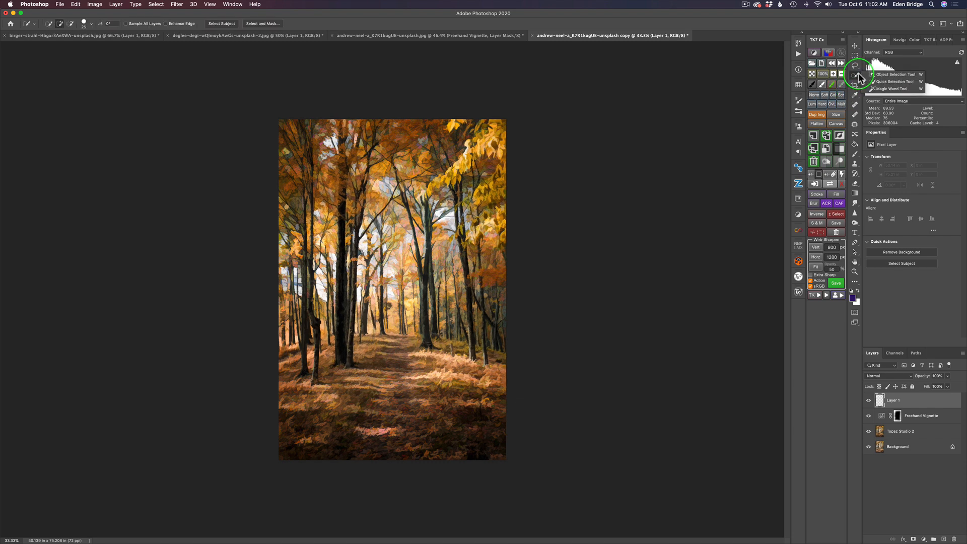
{"action": "left_click", "coordinate": [855, 105]}
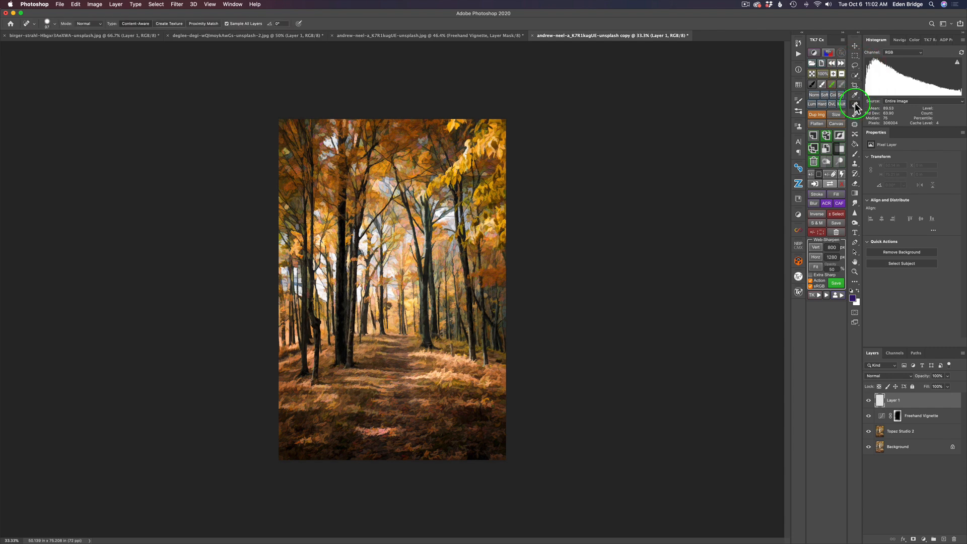
{"action": "left_click", "coordinate": [552, 302]}
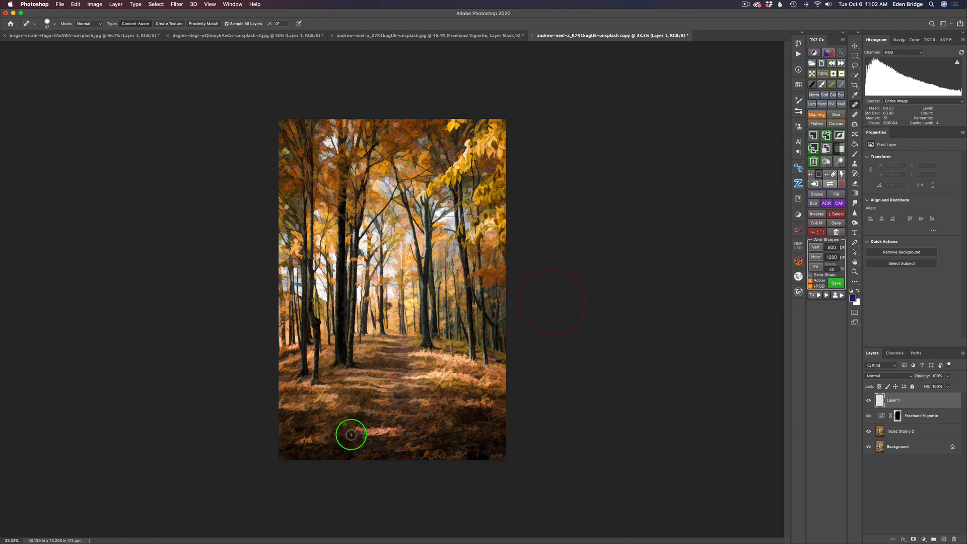
{"action": "mouse_move", "coordinate": [351, 434]}
{"action": "left_mouse_down"}
{"action": "mouse_move", "coordinate": [360, 423]}
{"action": "mouse_move", "coordinate": [363, 436]}
{"action": "mouse_move", "coordinate": [391, 430]}
{"action": "mouse_move", "coordinate": [363, 436]}
{"action": "mouse_move", "coordinate": [395, 434]}
{"action": "mouse_move", "coordinate": [393, 425]}
{"action": "mouse_move", "coordinate": [365, 428]}
{"action": "mouse_move", "coordinate": [389, 428]}
{"action": "left_mouse_up"}
{"action": "left_click_drag", "start_coordinate": [399, 456], "coordinate": [401, 434]}
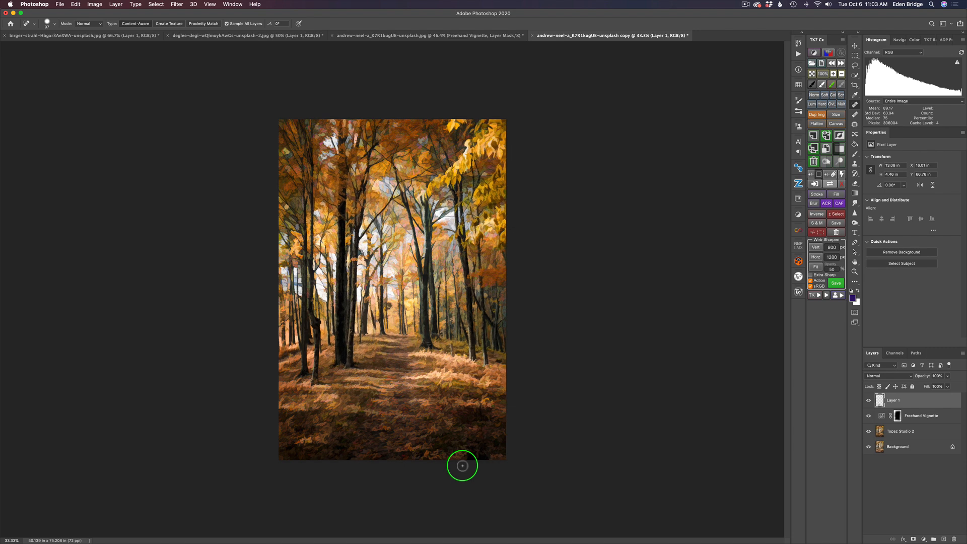
View the enlarged painting without the interface panels and compare it with the original photo by showing only the Background layer
{"action": "scroll", "coordinate": [463, 465], "scroll_direction": "up", "scroll_amount": 3}
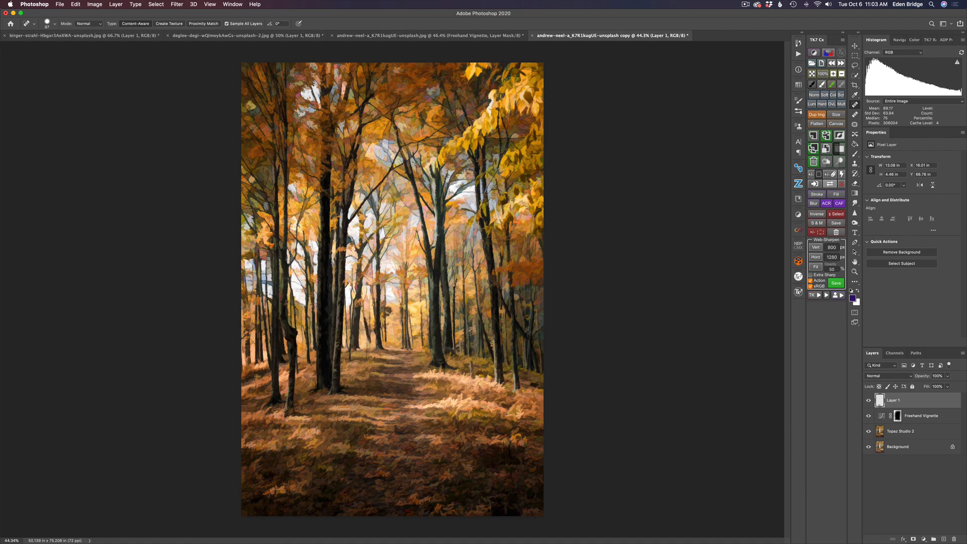
{"action": "key", "text": "Tab"}
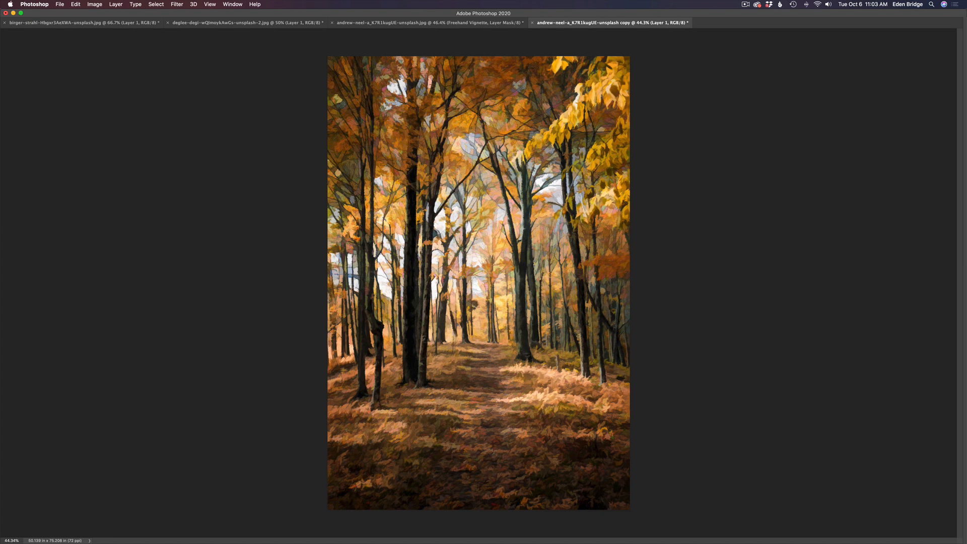
{"action": "key", "text": "Tab"}
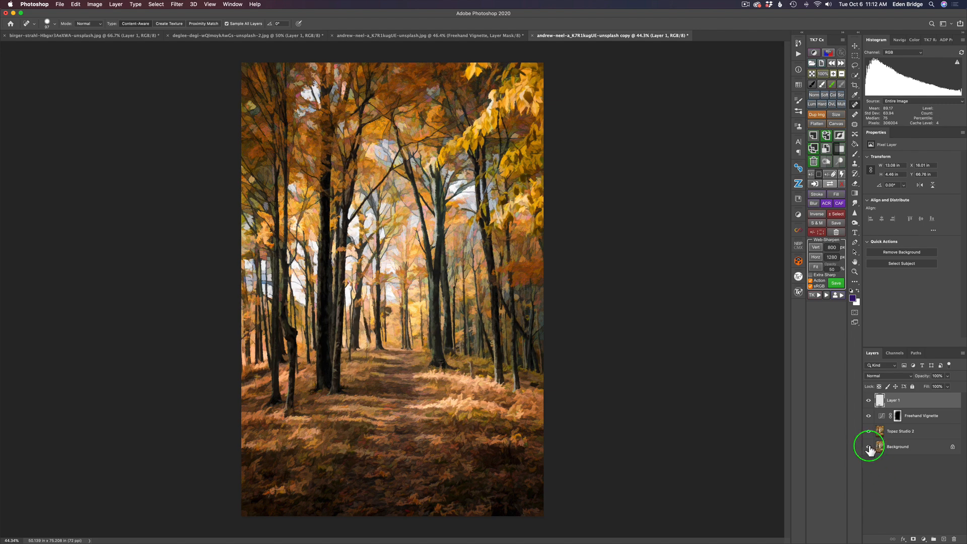
{"action": "left_click", "coordinate": [869, 447], "text": "alt"}
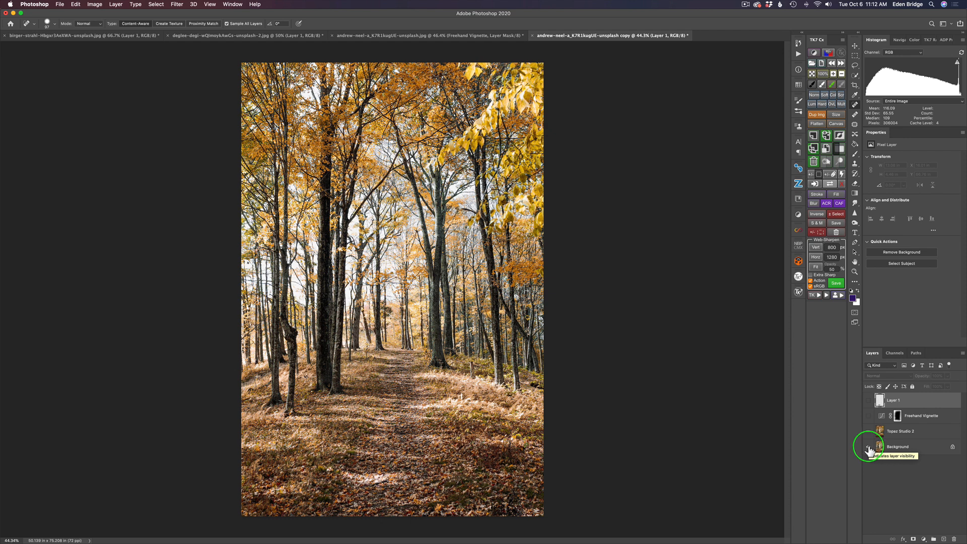
{"action": "left_click", "coordinate": [868, 447], "text": "alt"}
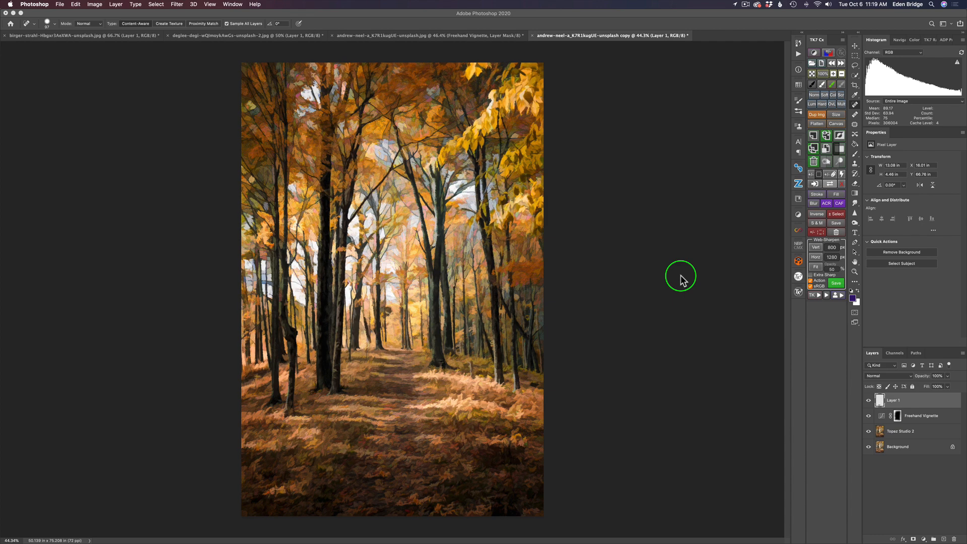
{"action": "left_click", "coordinate": [681, 276]}
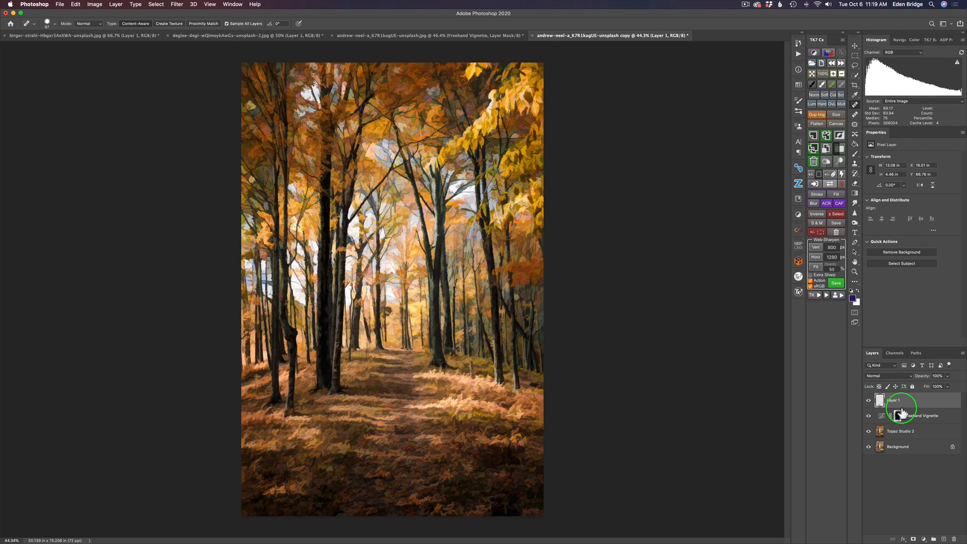
{"action": "right_click", "coordinate": [944, 402]}
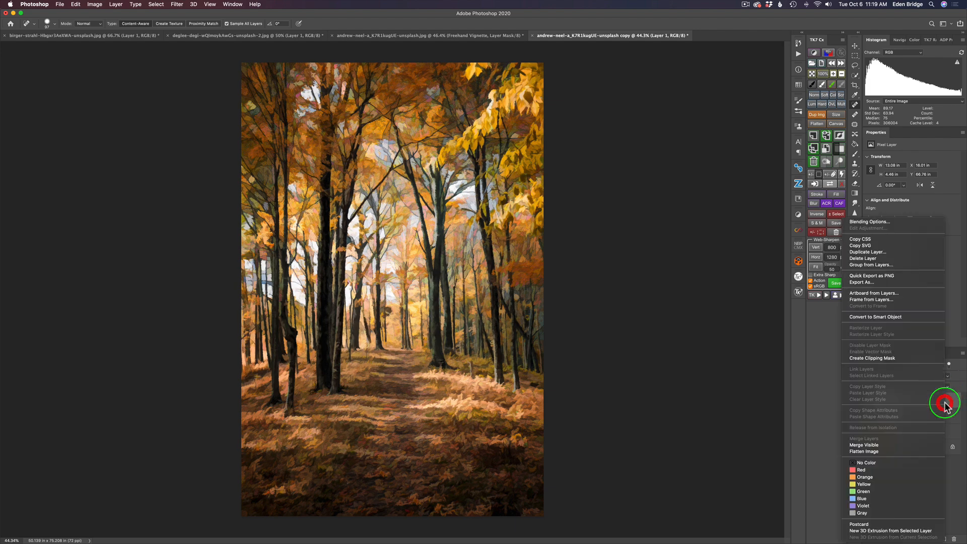
{"action": "left_click", "coordinate": [718, 423]}
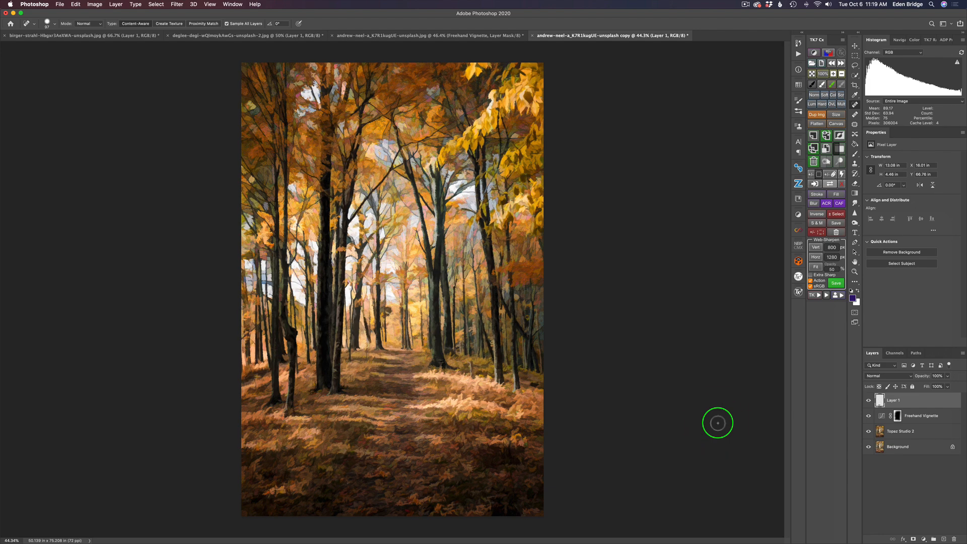